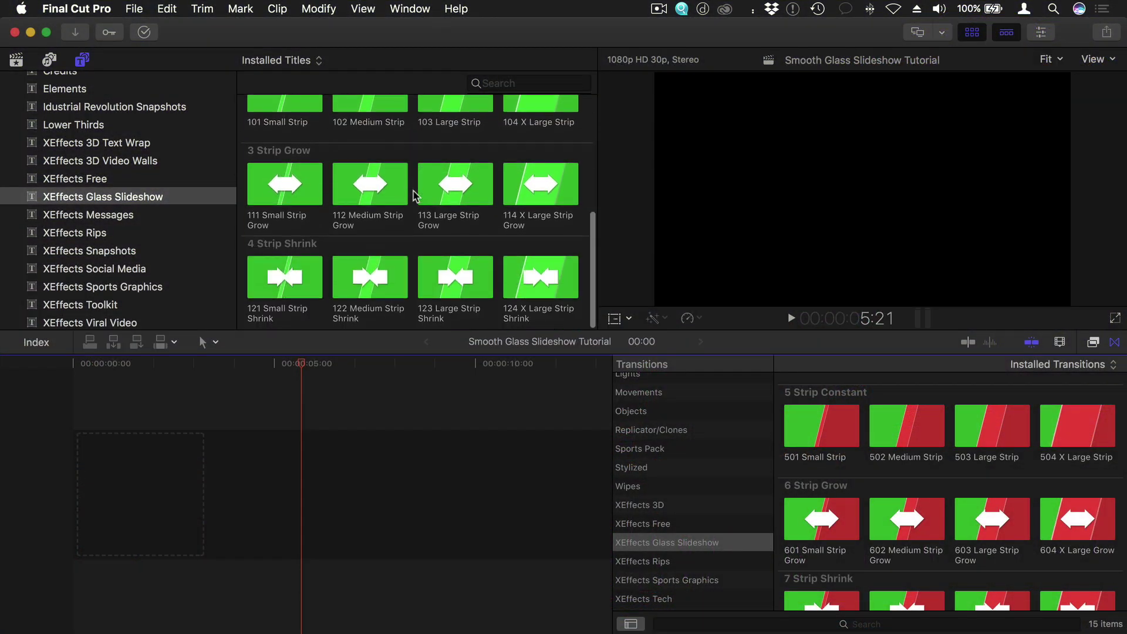
scroll(414, 195, "up", 5)
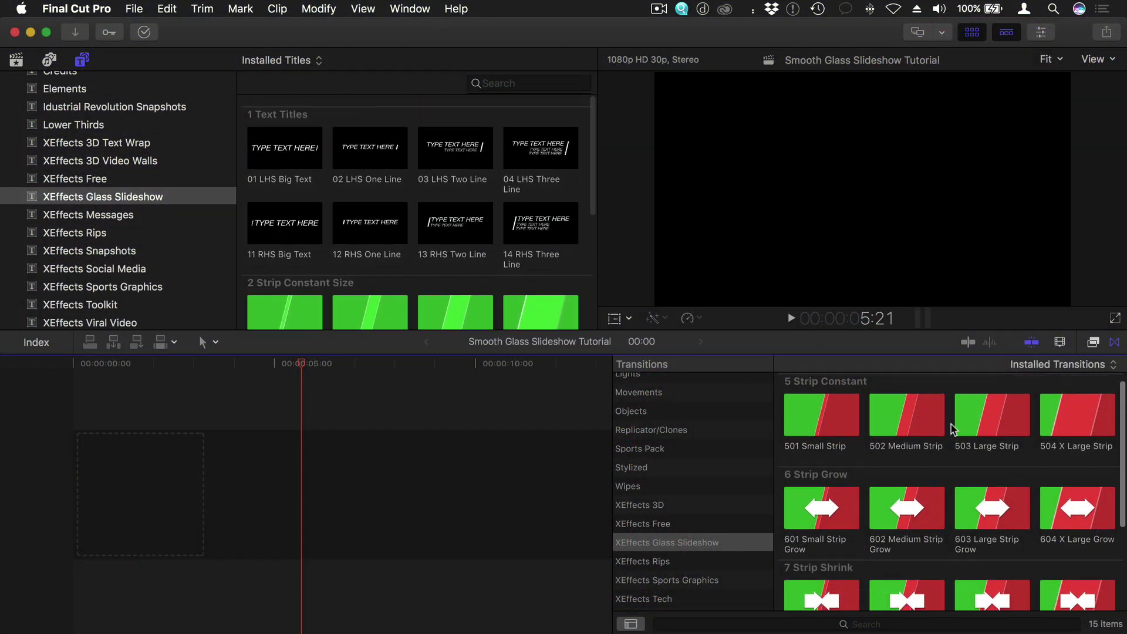
scroll(945, 427, "down", 4)
scroll(952, 430, "up", 3)
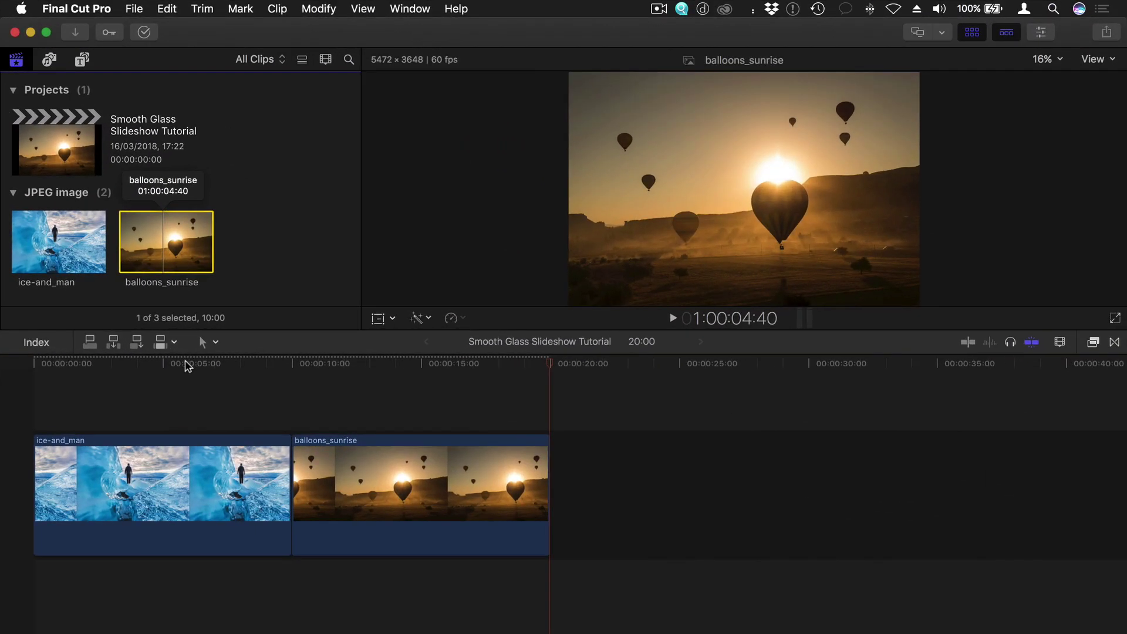
Scale up the ice-and_man clip so it fills the frame without black side bars.
left_click(172, 364)
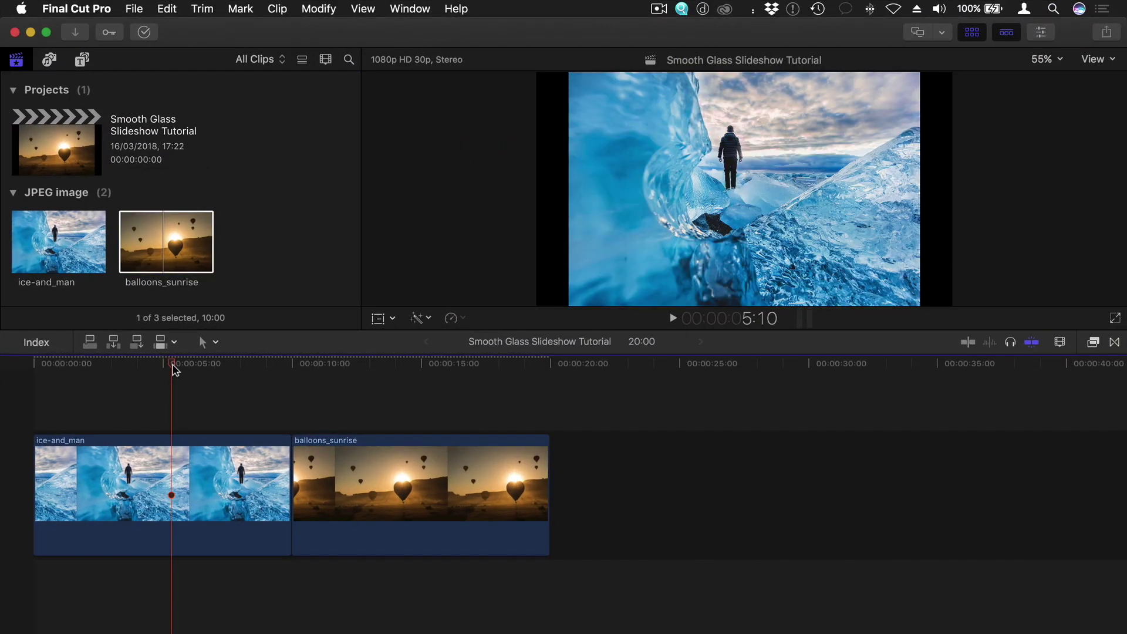
left_click(188, 476)
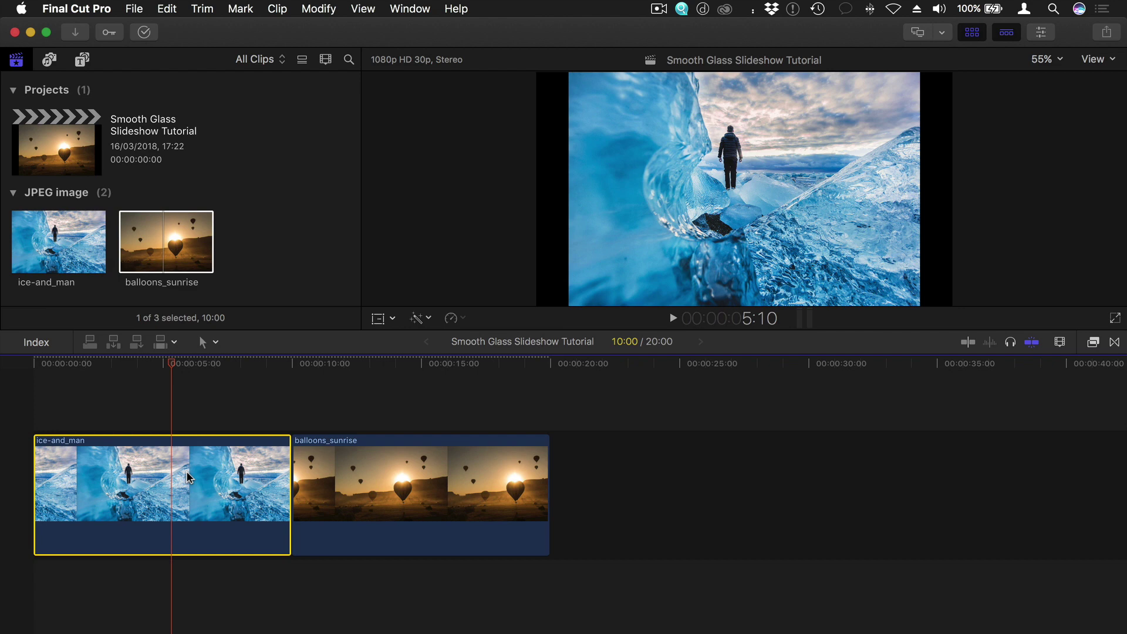
key("super+4")
mouse_move(1037, 206)
left_mouse_down()
mouse_move(1037, 165)
mouse_move(1040, 189)
left_mouse_up()
Scale the balloons_sunrise clip to 160 % and set its vertical position to -88.1 px.
left_click(406, 527)
left_click(418, 364)
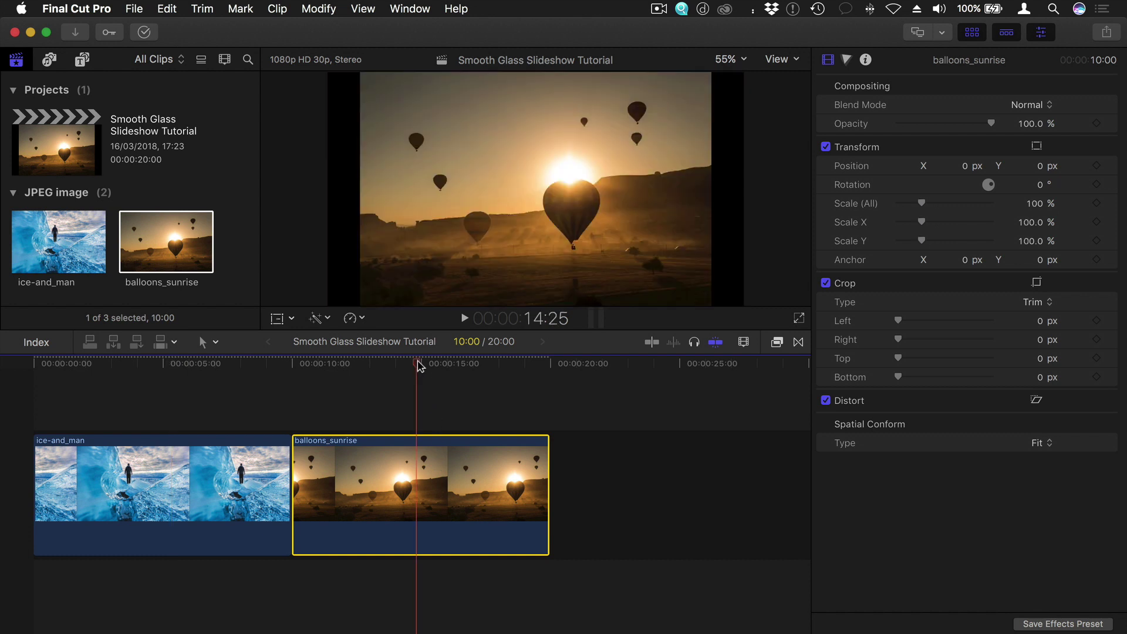
left_click_drag(1035, 204, 1036, 170)
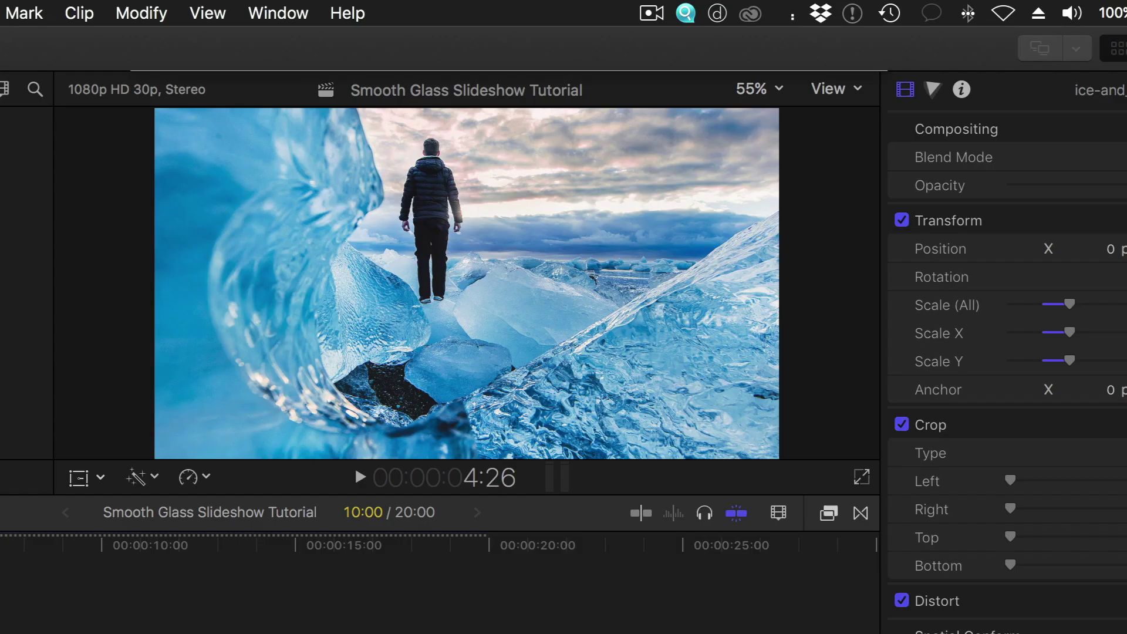
Turn the ice-and_man clip into a compound clip named Ice Man in the Edits event.
key("alt+g")
key("BackSpace")
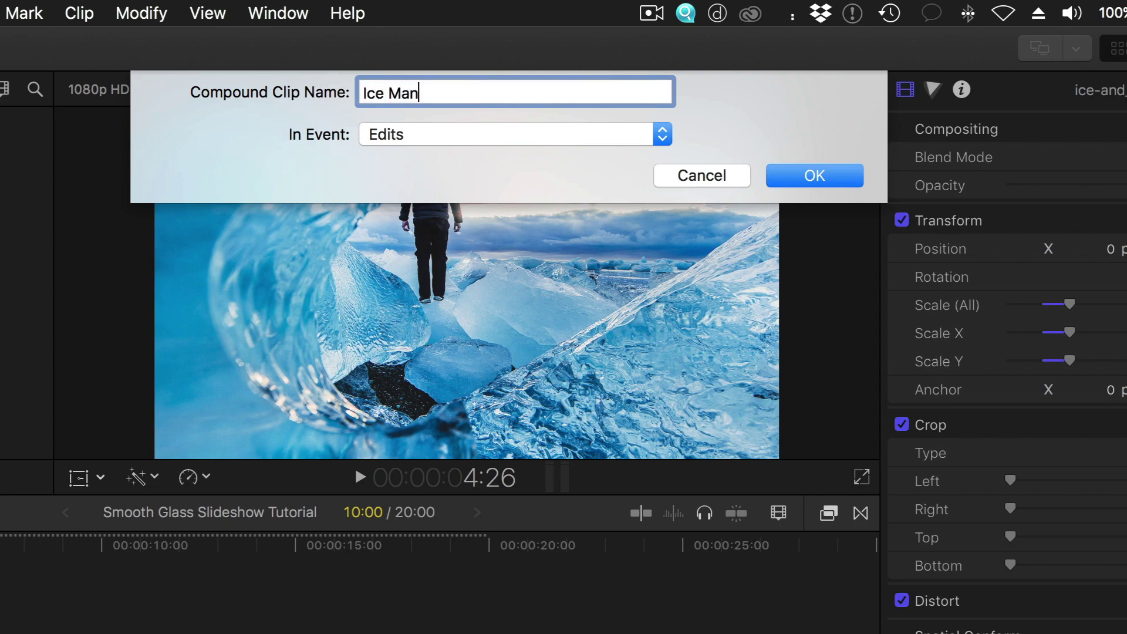
type("Ice Man")
key("Return")
Turn the balloons_sunrise clip into a compound clip named Balloons in the Edits event.
left_click(385, 493)
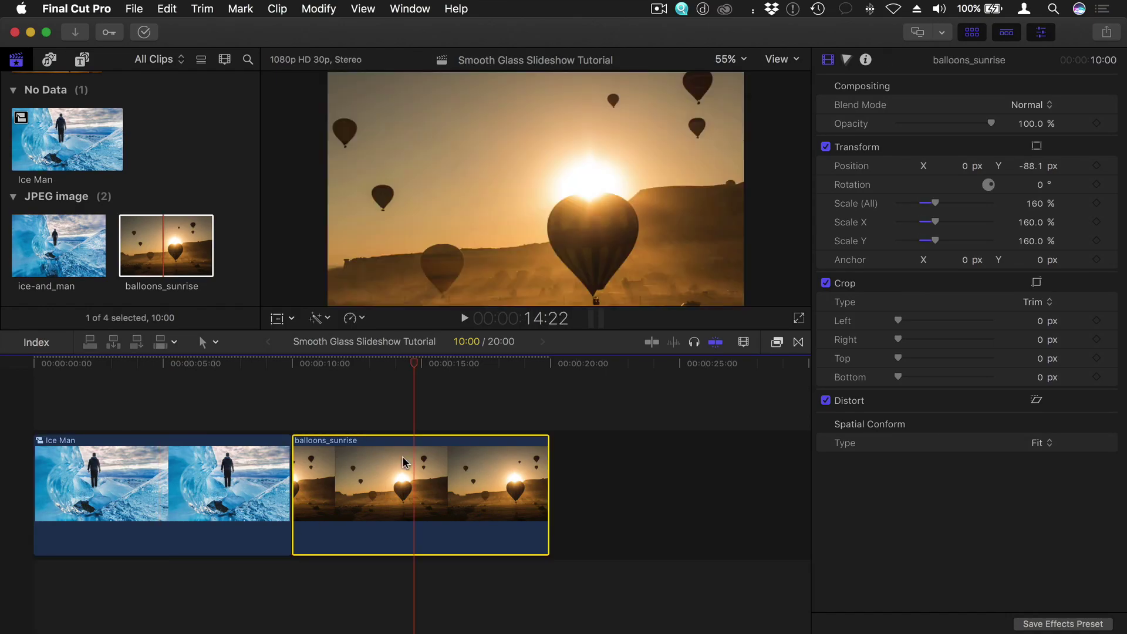
key("alt+g")
type("Ba")
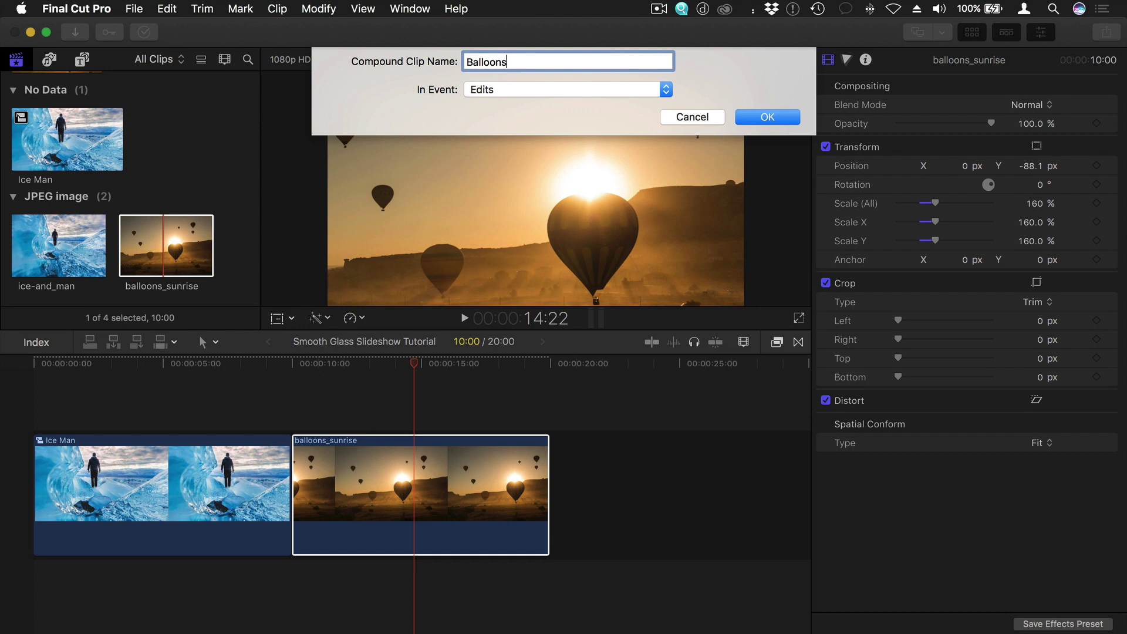
type("lloons")
key("Return")
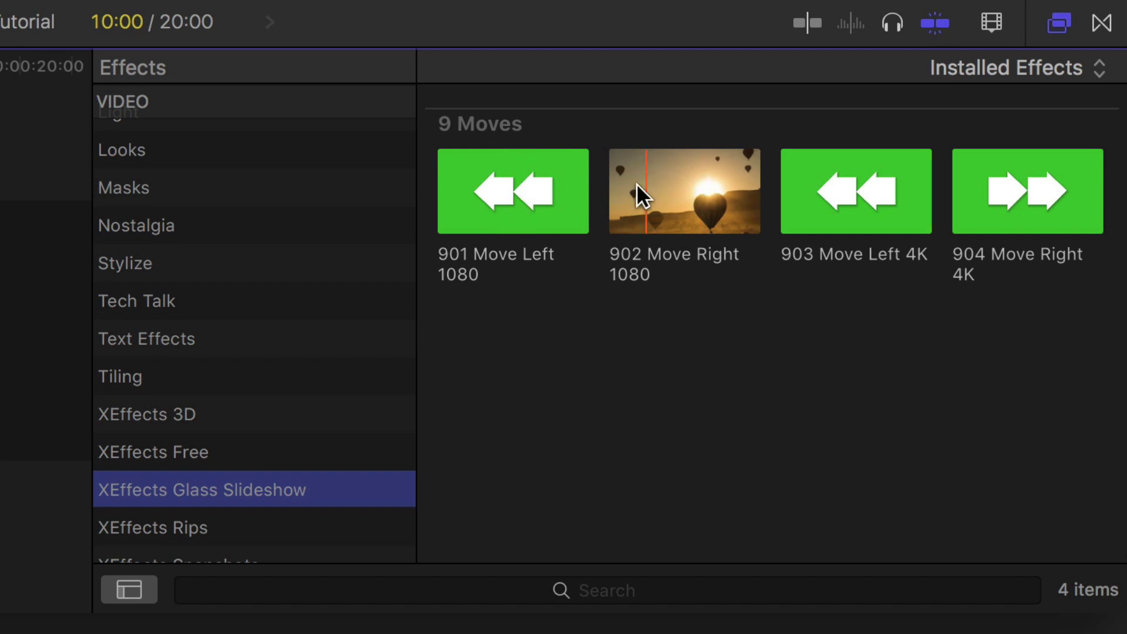
Apply the 901 Move Left 1080 effect to the Ice Man clip and 902 Move Right 1080 to the Balloons clip.
left_click_drag(536, 221, 183, 513)
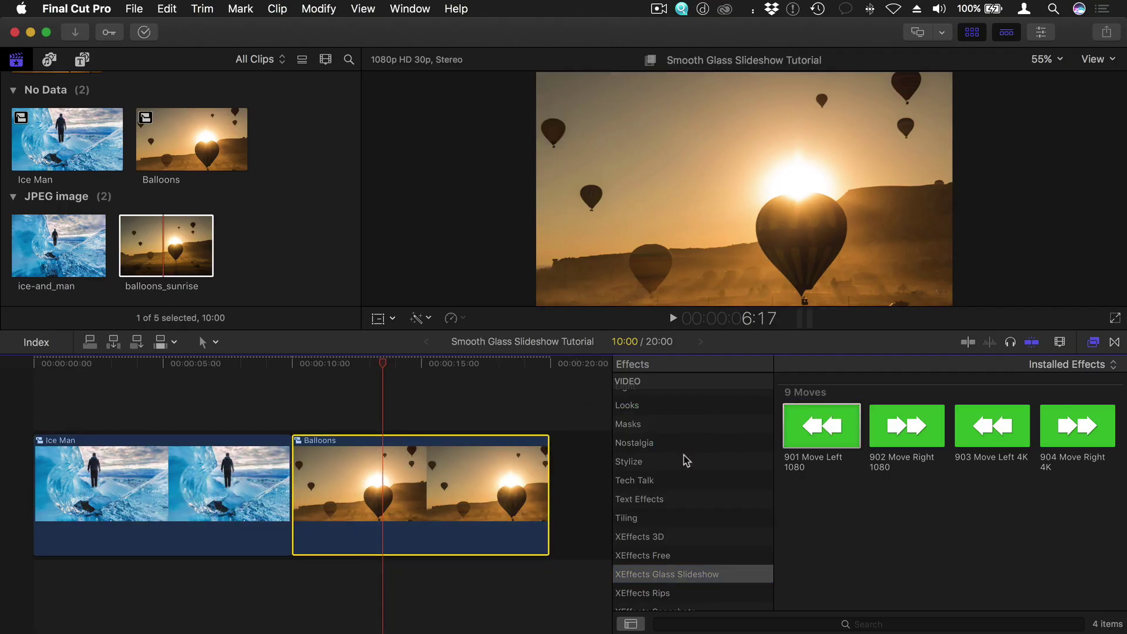
left_click_drag(907, 427, 437, 498)
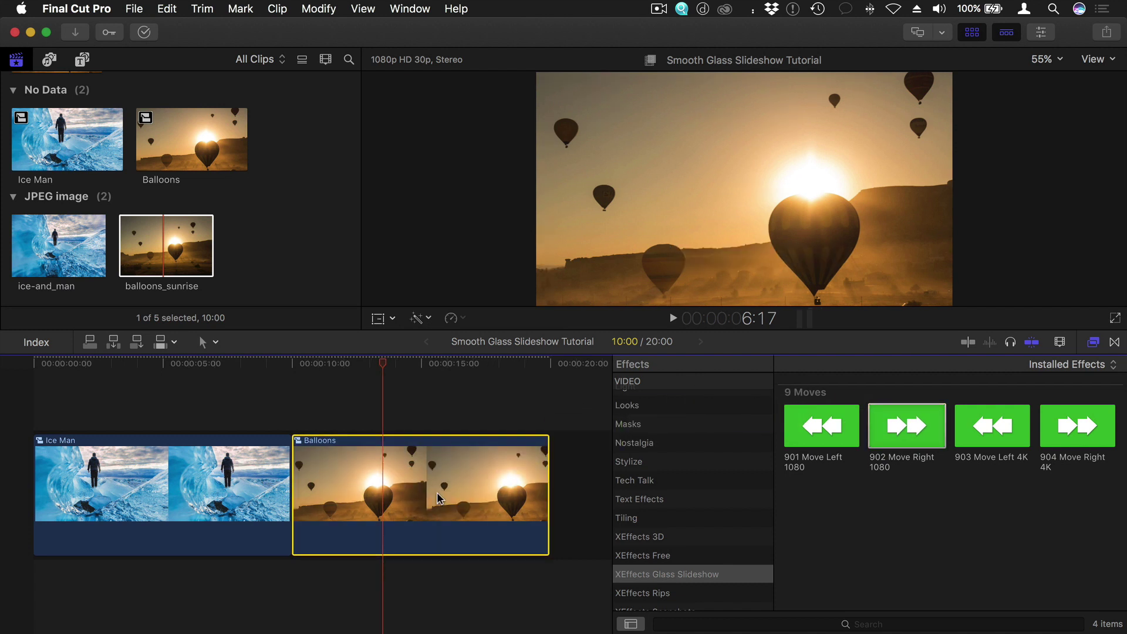
Adjust the speed of the 902 Move Right 1080 effect on the Balloons clip.
key("super+5")
key("super+4")
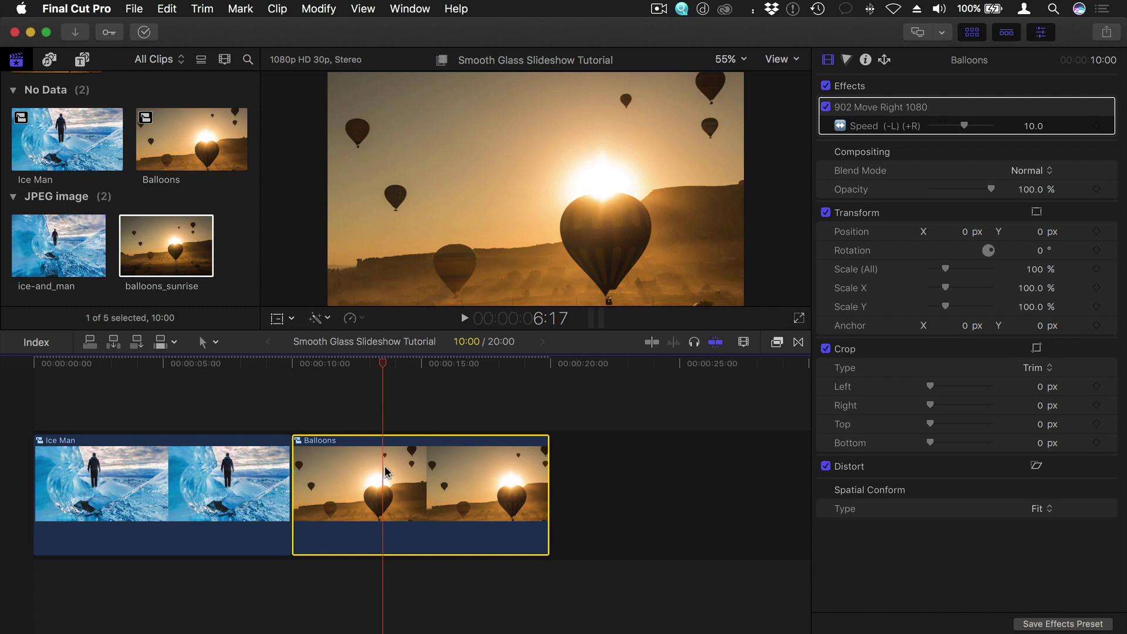
mouse_move(1031, 127)
left_mouse_down()
mouse_move(1031, 192)
mouse_move(1031, 109)
mouse_move(1032, 133)
left_mouse_up()
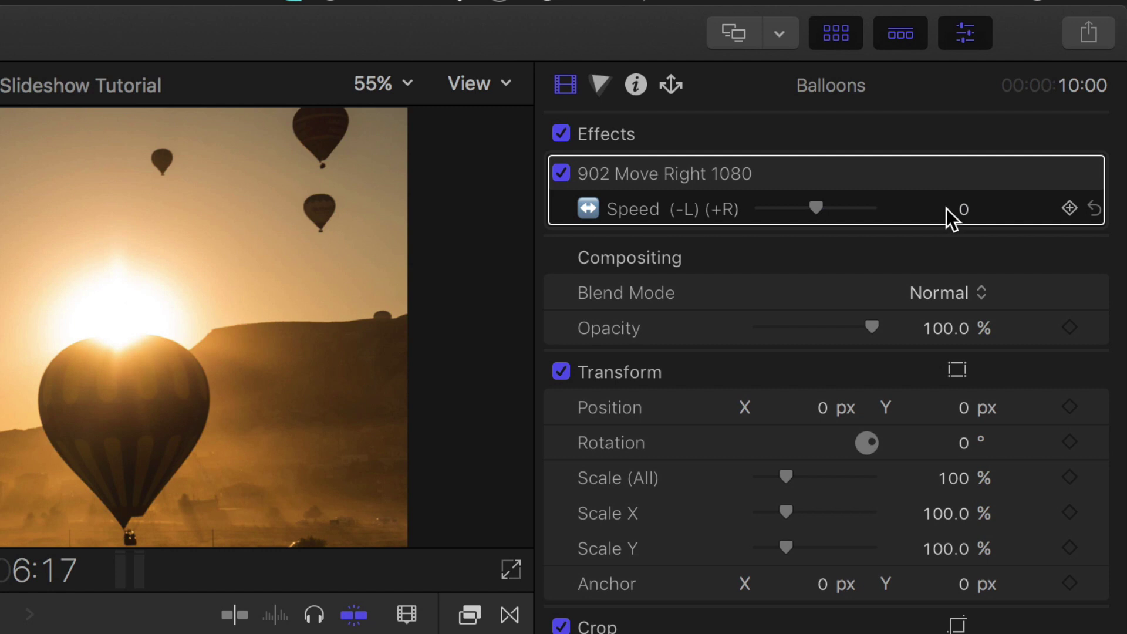
left_click_drag(946, 209, 946, 208)
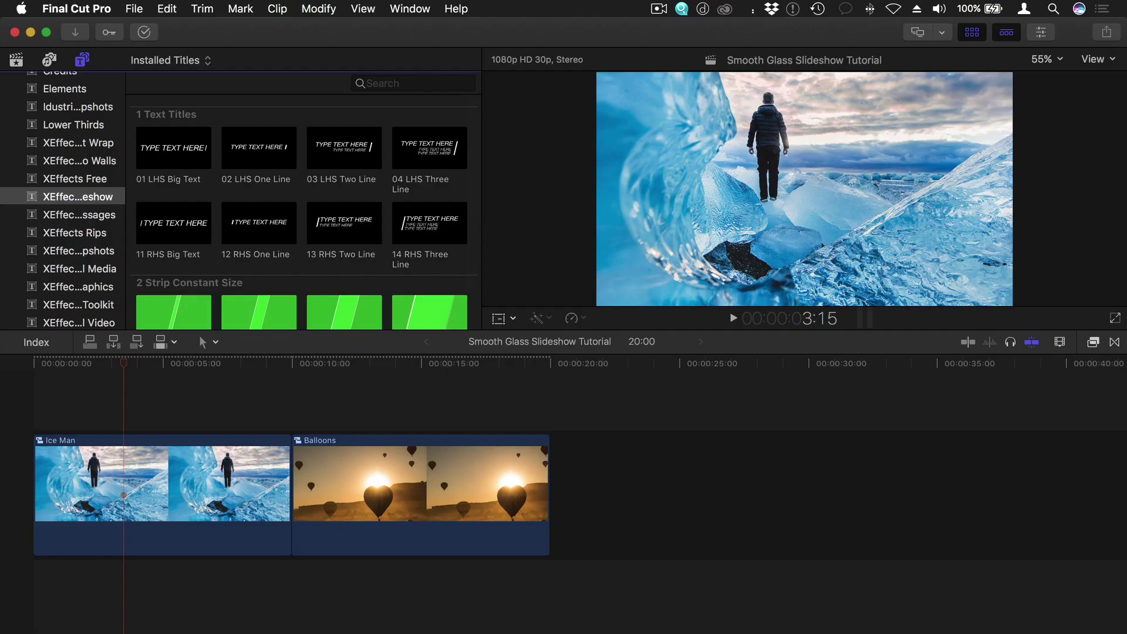
Add the 13 RHS Two Line title above the Ice Man clip, ending with that clip, and position its text in the sky beside the man.
left_click_drag(344, 223, 107, 424)
key("Down")
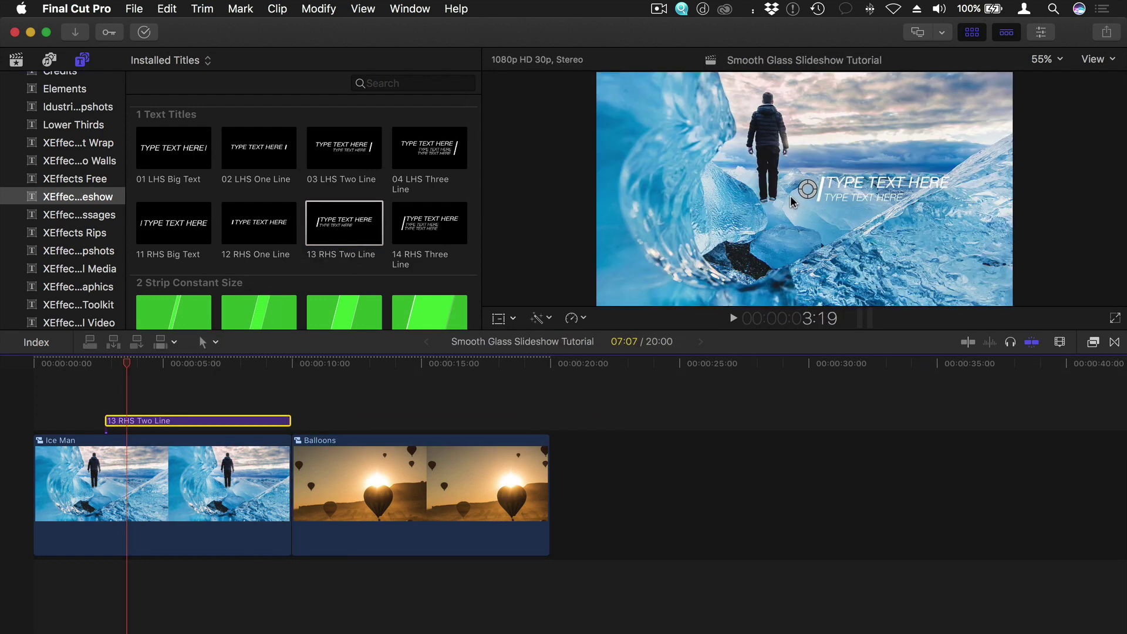
left_click_drag(804, 187, 814, 118)
left_click_drag(591, 154, 590, 156)
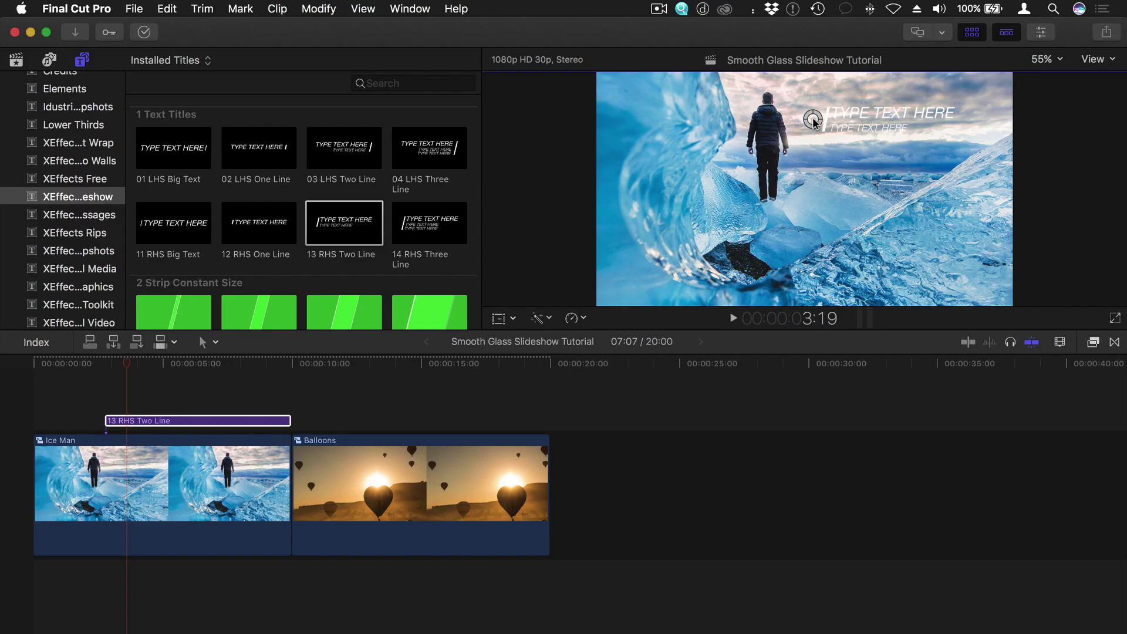
Try a custom green text colour on the 13 RHS Two Line title with the YOUR CHOICE colour scheme.
key("super+4")
left_click(1018, 161)
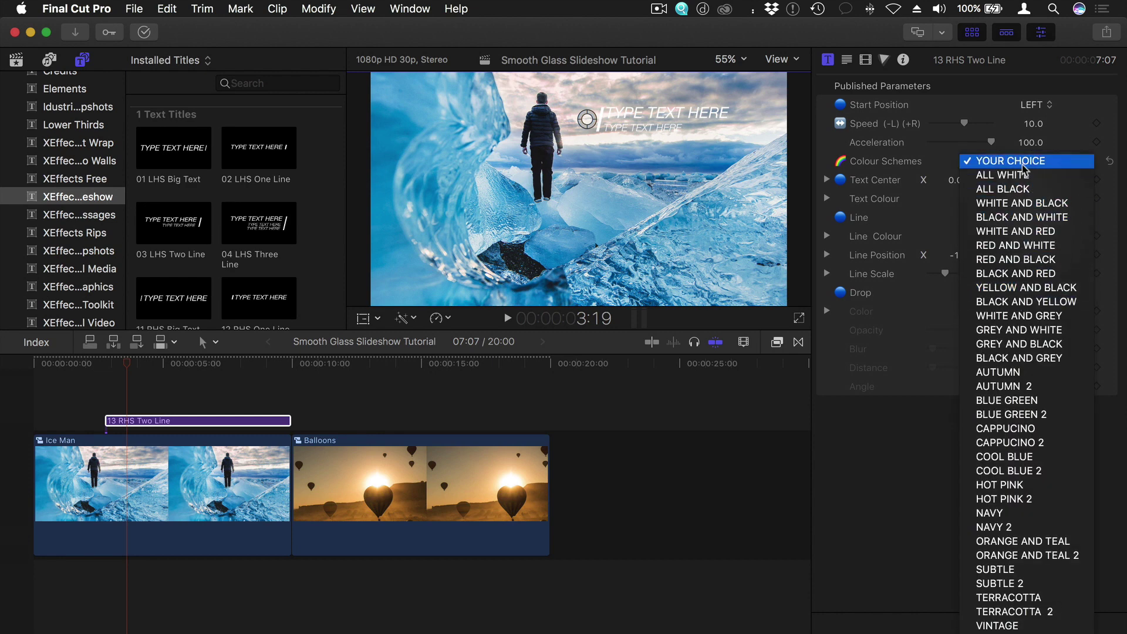
left_click(1027, 162)
left_click(1028, 198)
left_click_drag(733, 342, 665, 288)
left_click(640, 171)
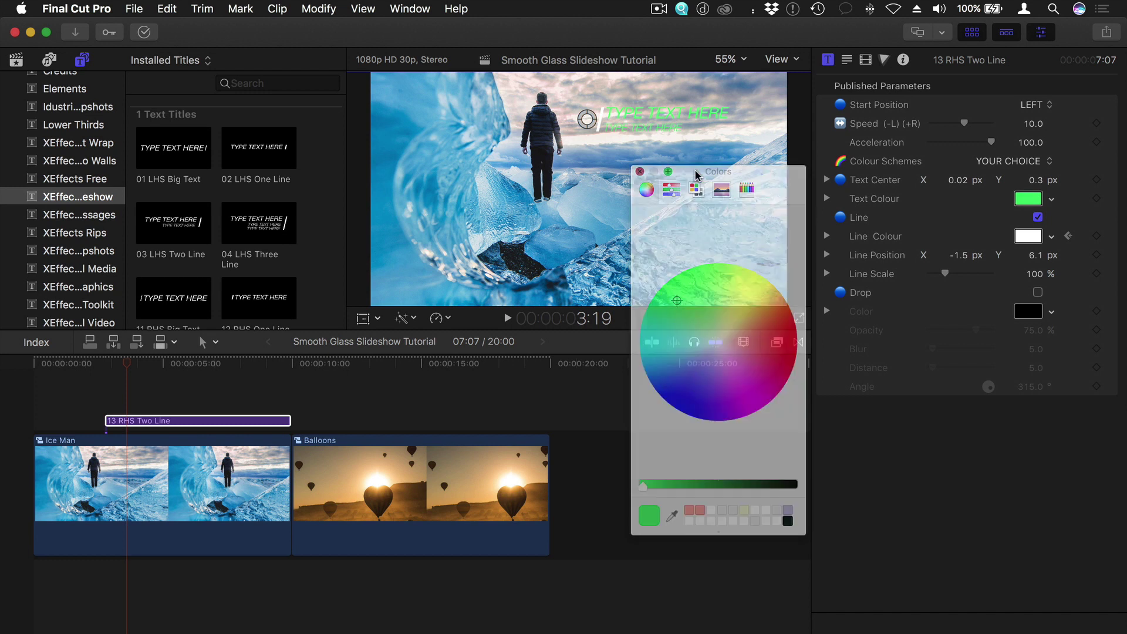
Set the title's colour scheme to ALL BLACK.
left_click(991, 163)
left_click(996, 188)
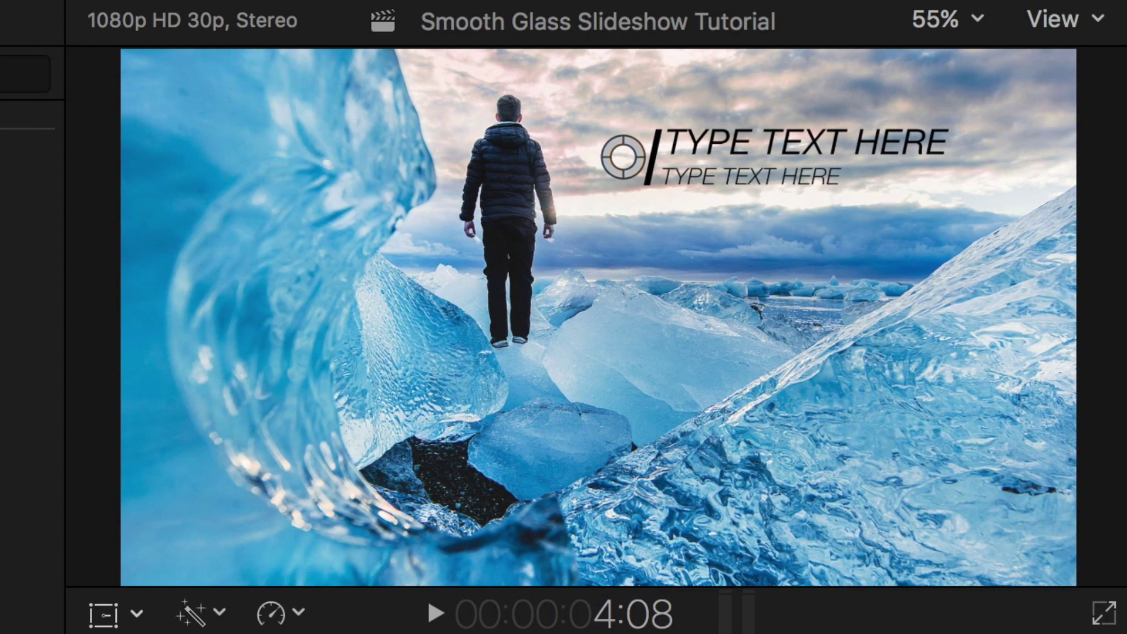
Set the title's speed to -10.0 and play back its movement over the Ice Man clip.
left_click(1031, 124)
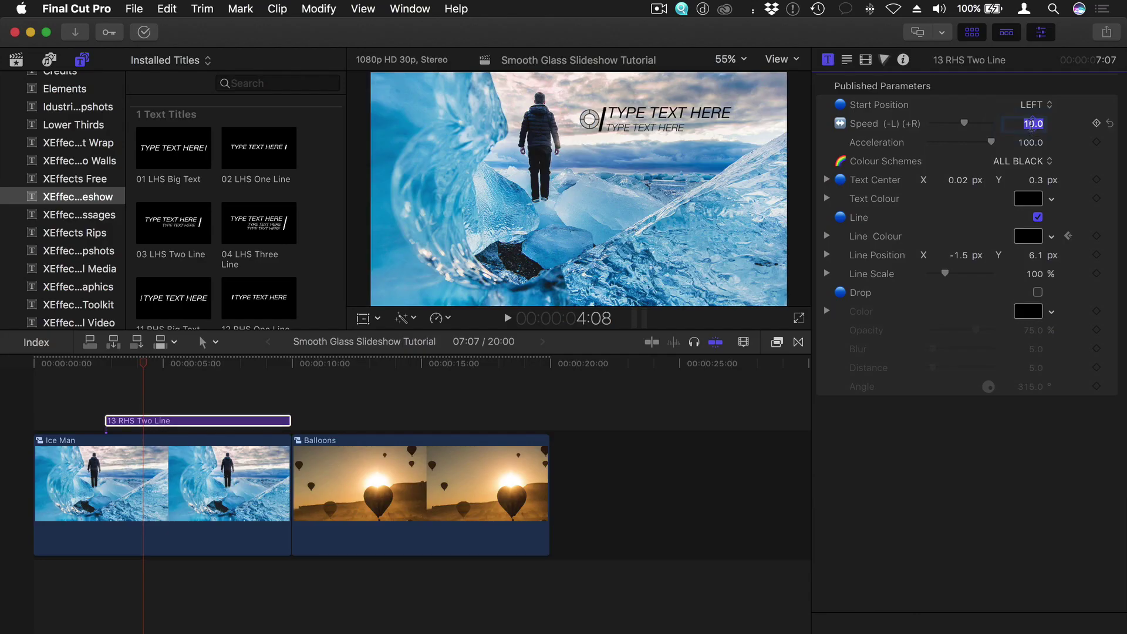
key("Return")
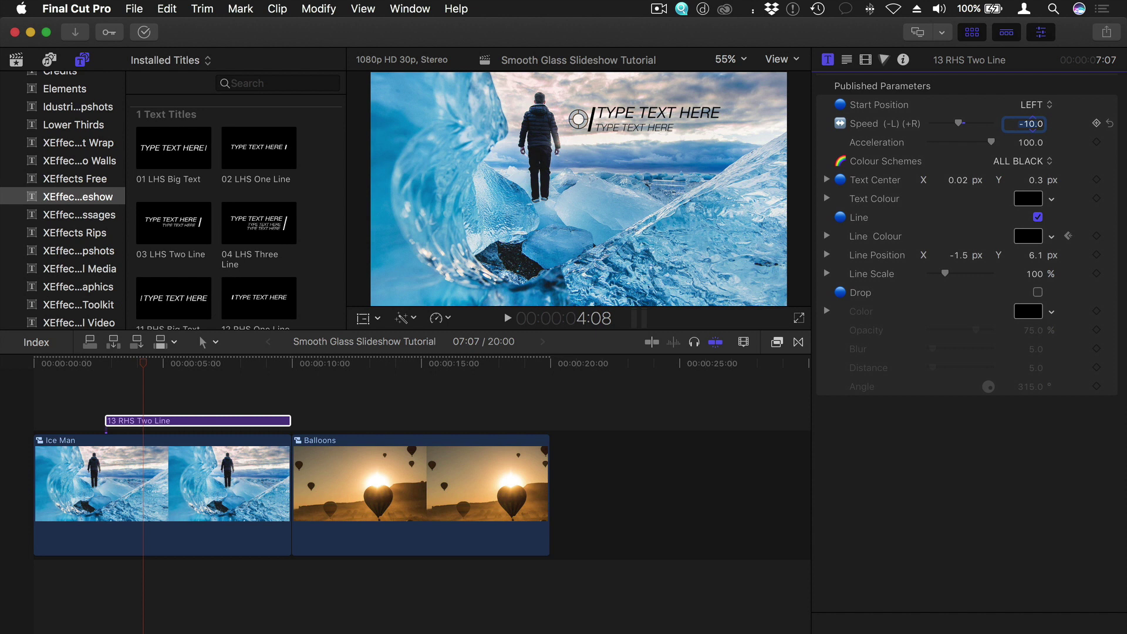
left_click(150, 365)
key("space")
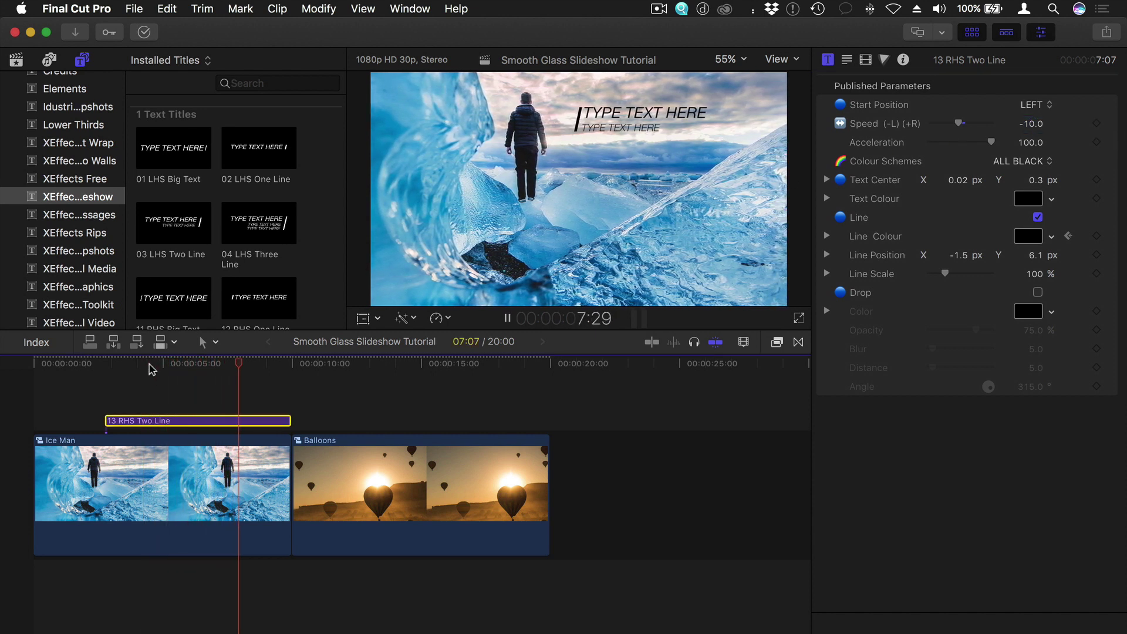
key("space")
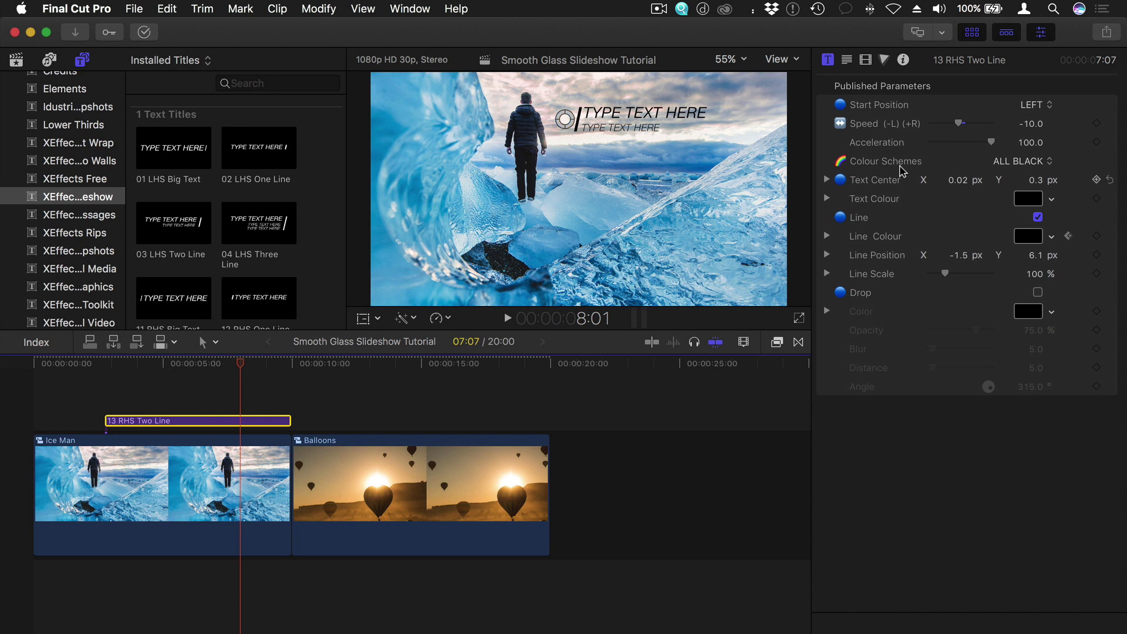
Set the title's start position to RIGHT and play the title from its beginning.
left_click(1029, 106)
left_click(1028, 117)
left_click(99, 365)
key("space")
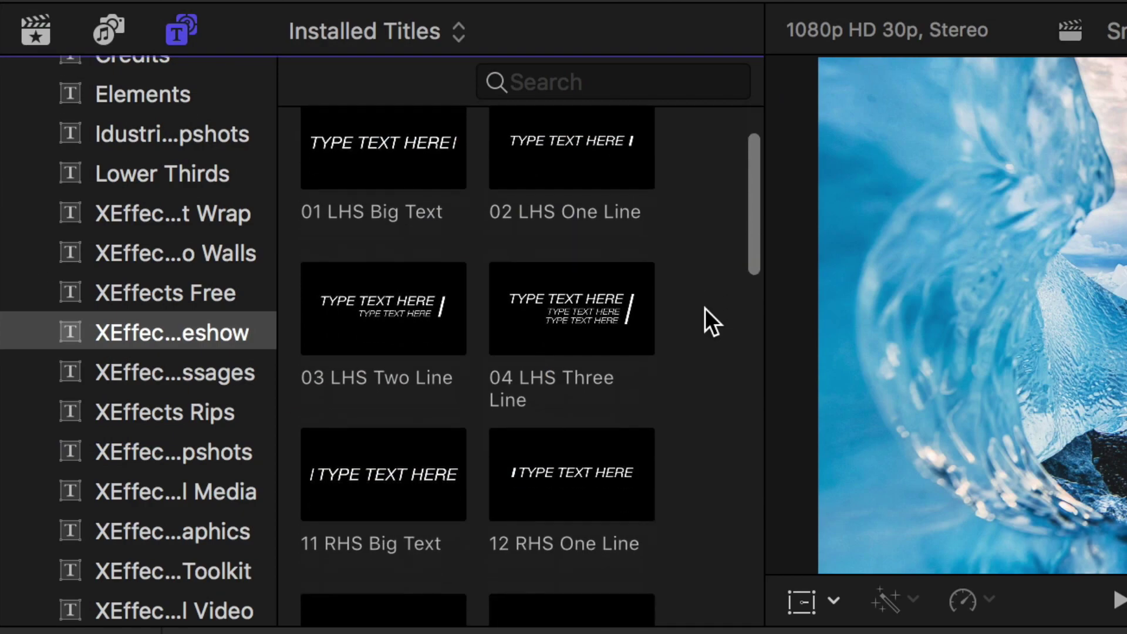
Add the 112 Medium Strip Grow title above the text title, starting about 4 seconds in, and extend it to the end of the Ice Man clip.
scroll(322, 191, "down", 10)
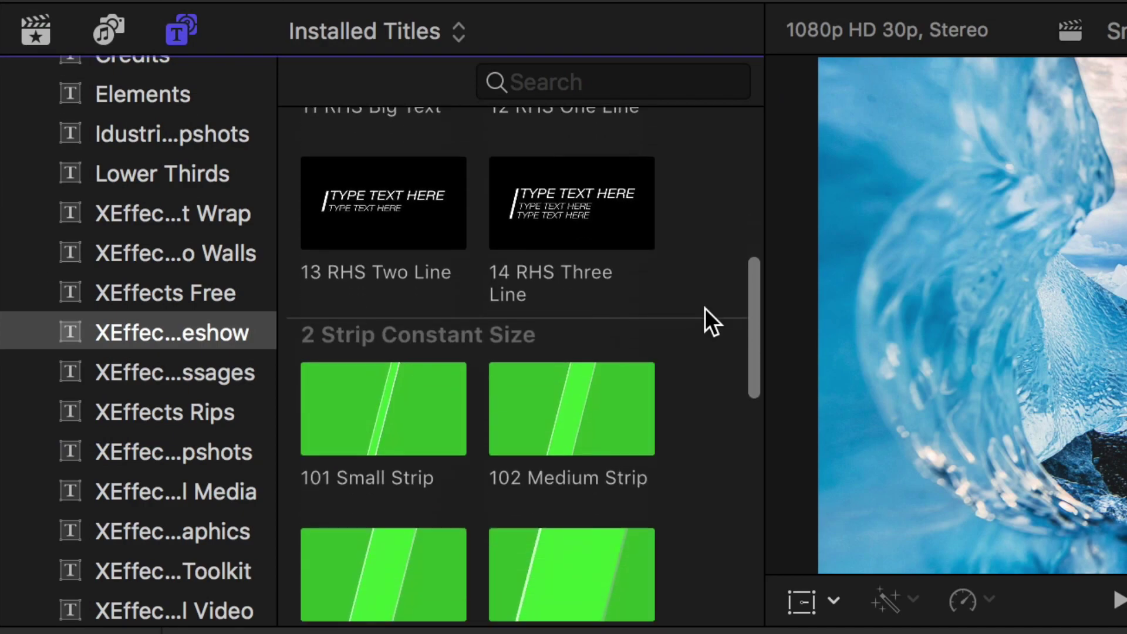
scroll(704, 308, "down", 1)
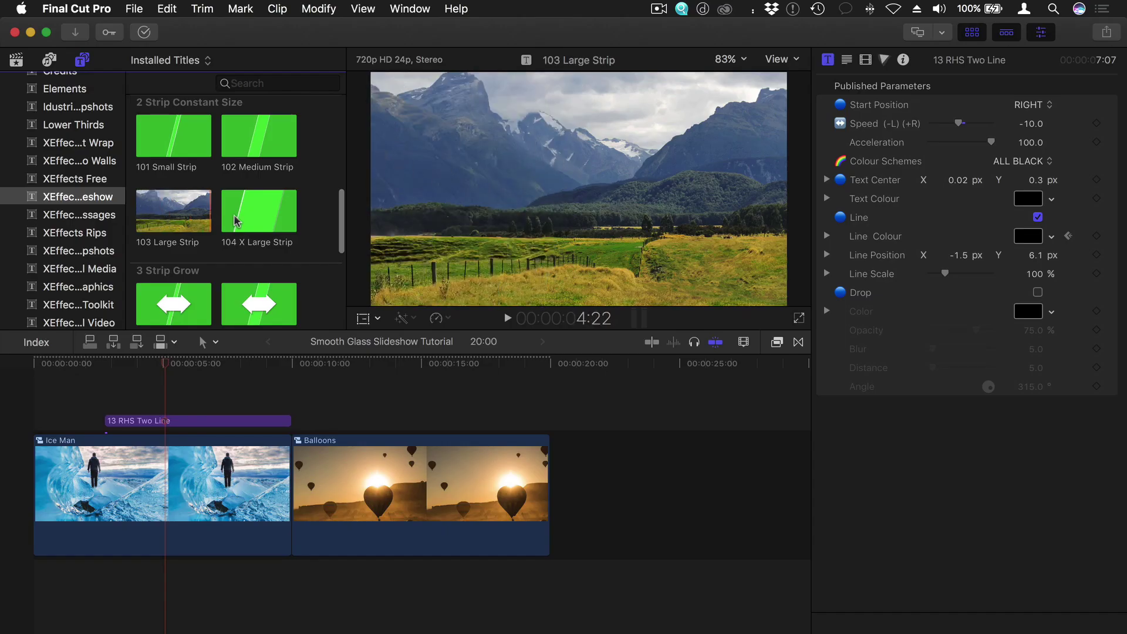
scroll(314, 222, "down", 3)
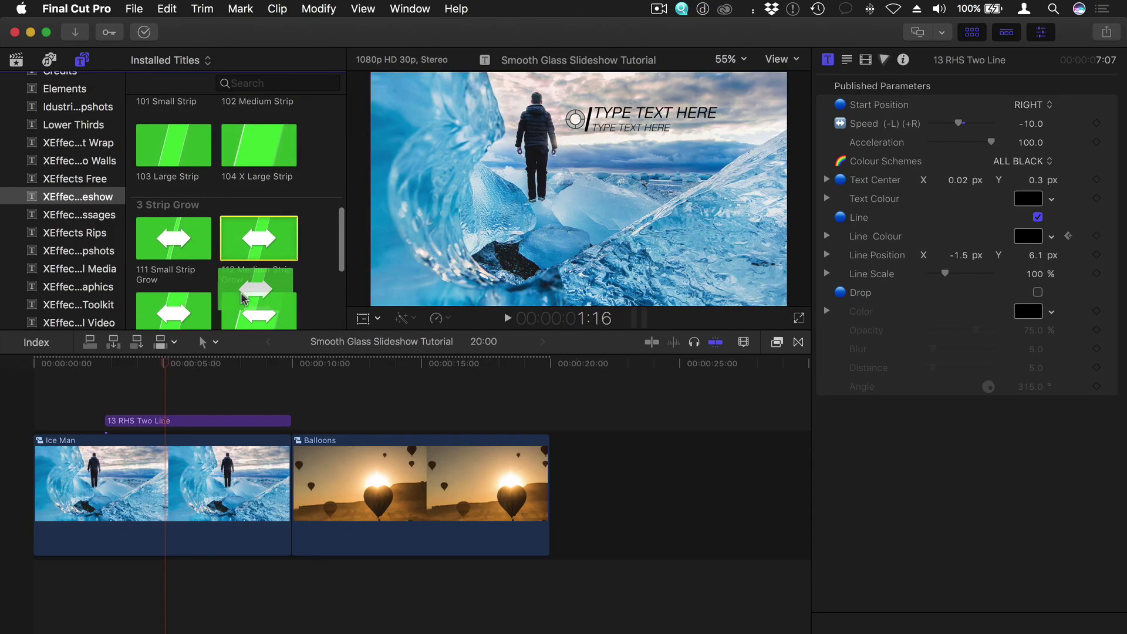
left_click_drag(259, 238, 126, 400)
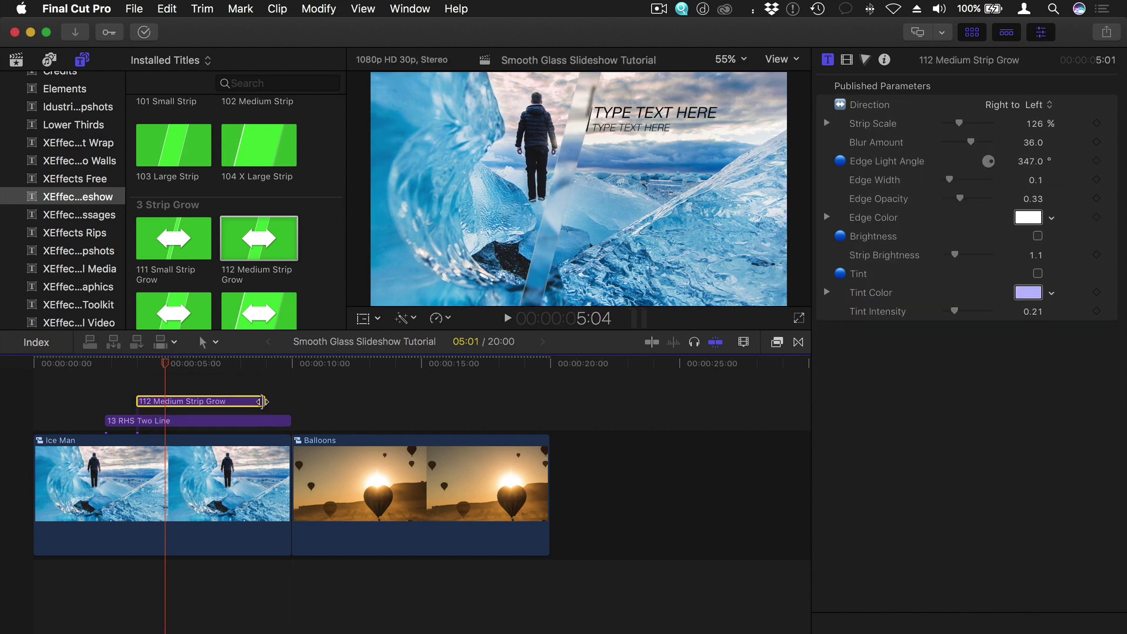
left_click_drag(262, 401, 288, 403)
Keep the strip's direction Right to Left and set its scale to 134 %, blur amount to 38.0 and enabled brightness to 1.12.
left_click_drag(225, 364, 181, 368)
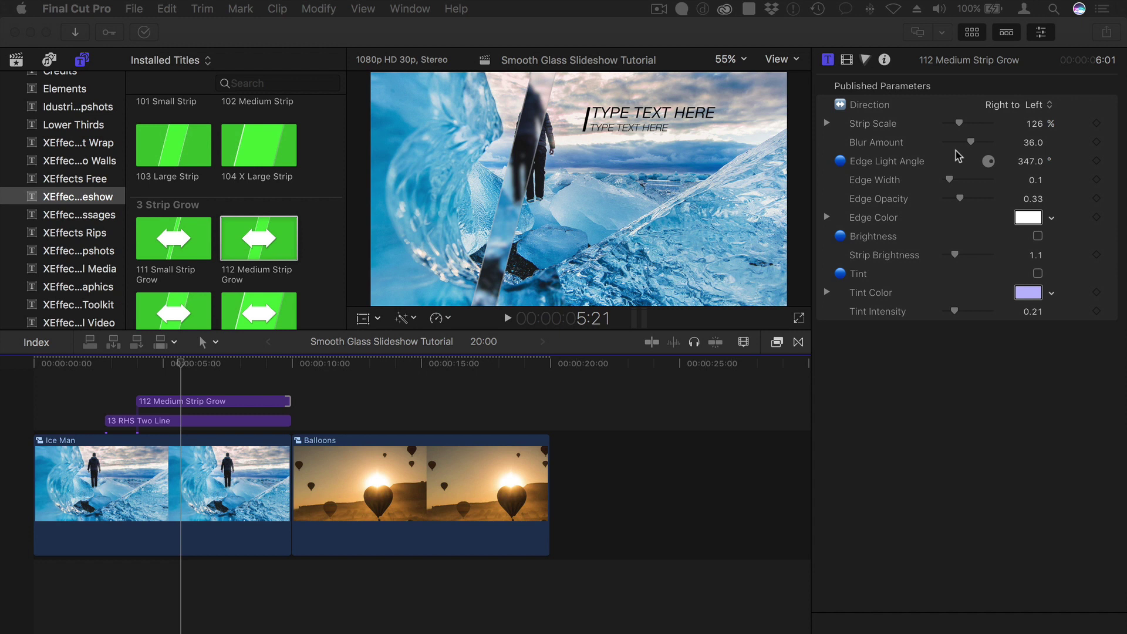
left_click(1035, 106)
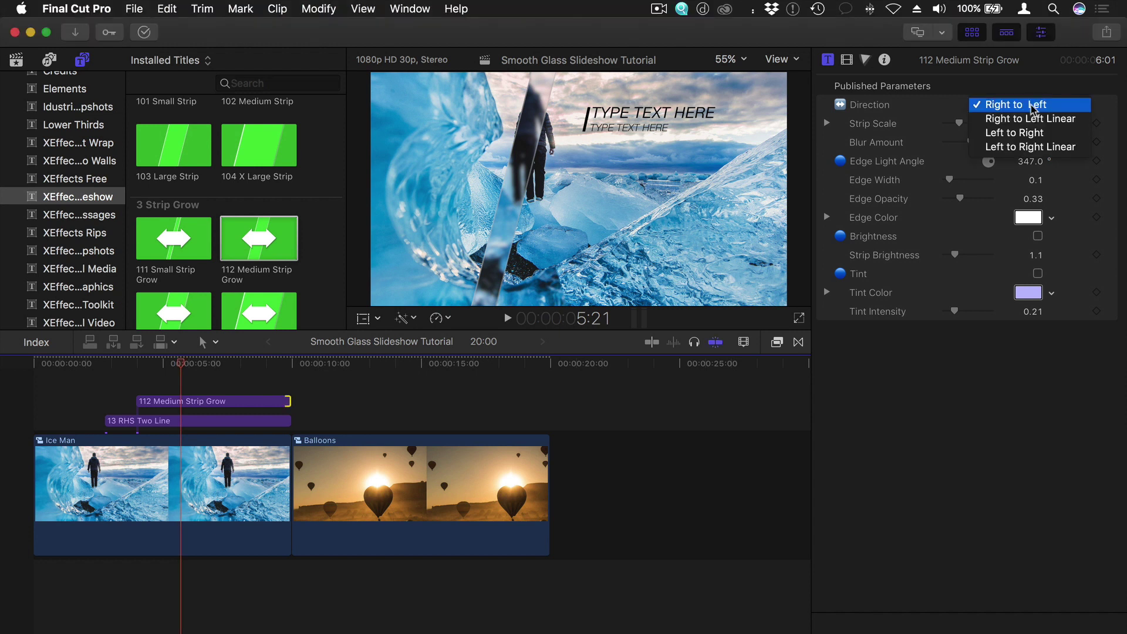
left_click(1032, 107)
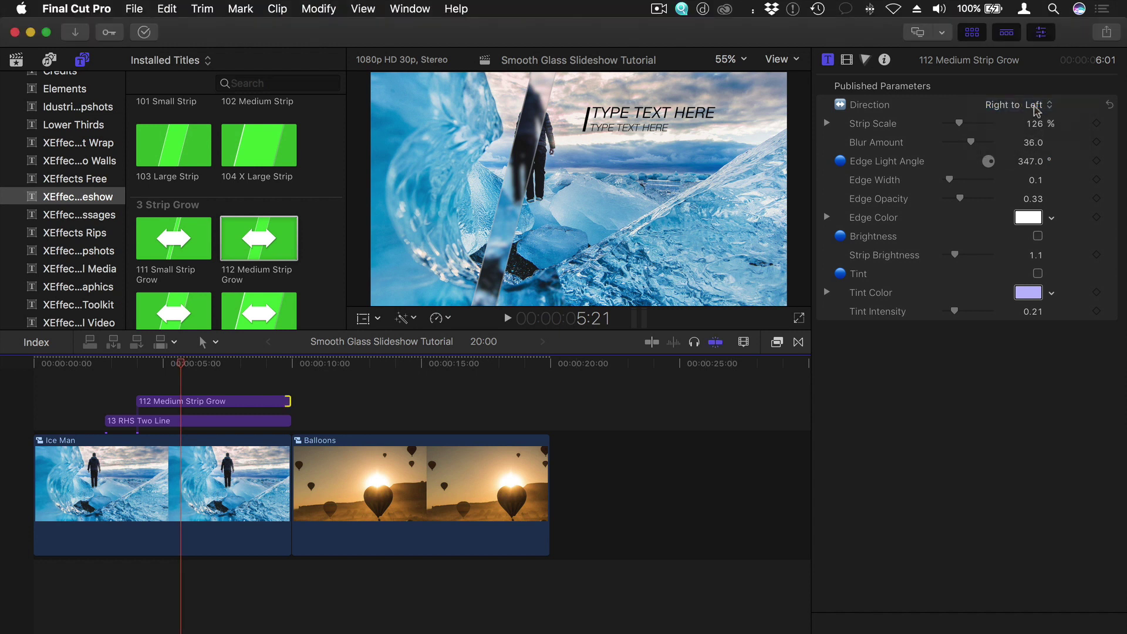
left_click_drag(1039, 129, 1033, 137)
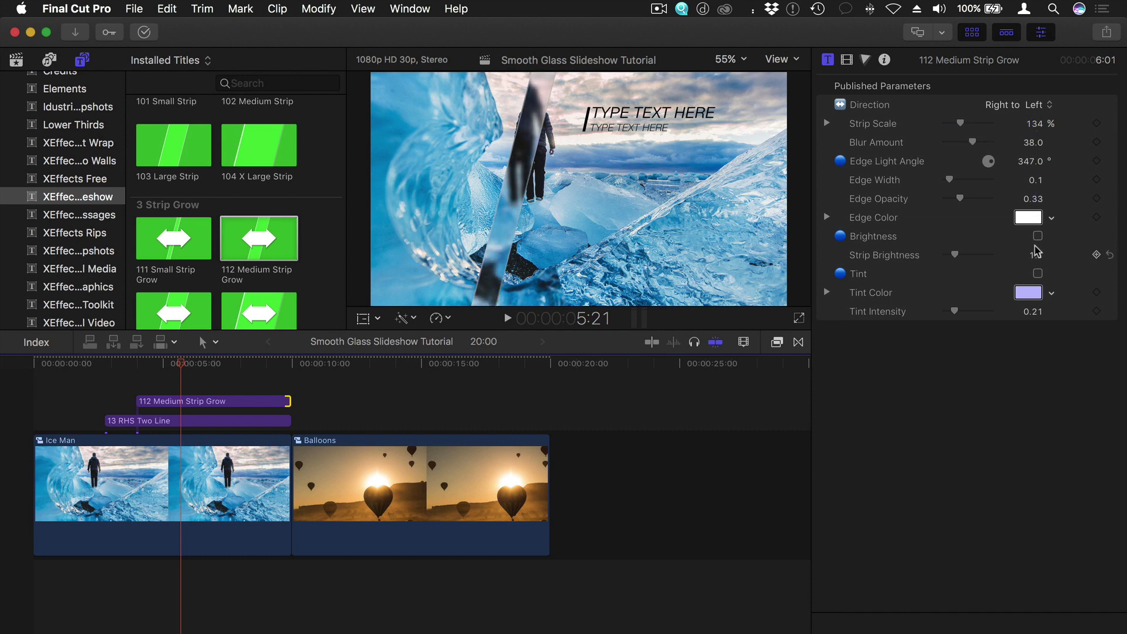
mouse_move(955, 255)
left_mouse_down()
mouse_move(977, 255)
mouse_move(955, 256)
left_mouse_up()
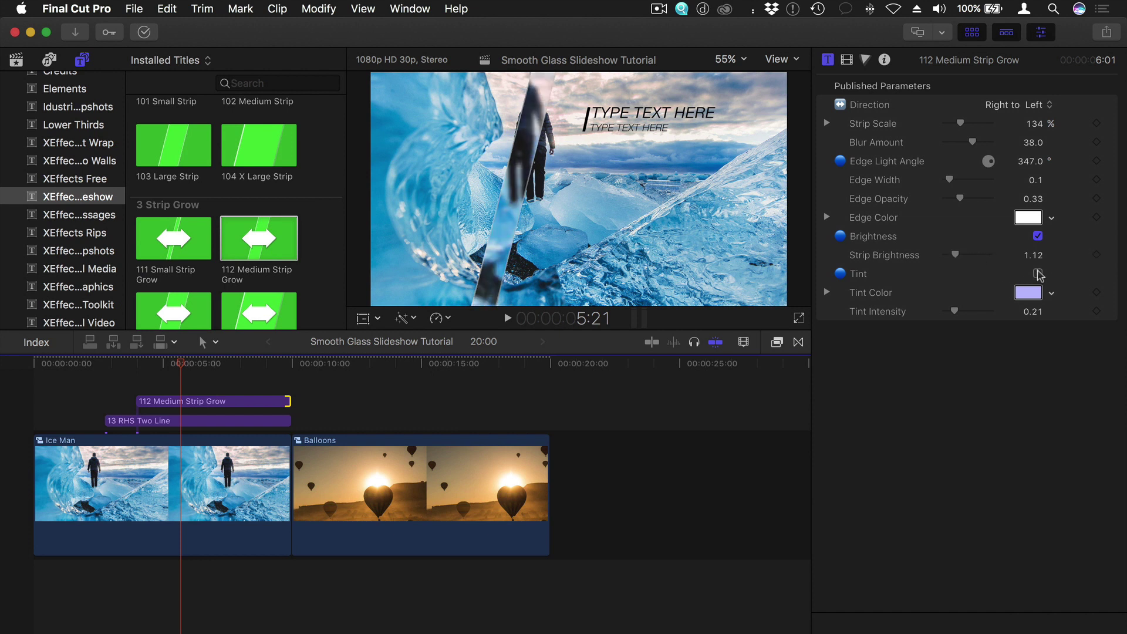
Try the strip's tint at intensity 1.0 with another tint colour, and reset the strip's published parameters.
left_click_drag(955, 312, 993, 311)
left_click(1028, 292)
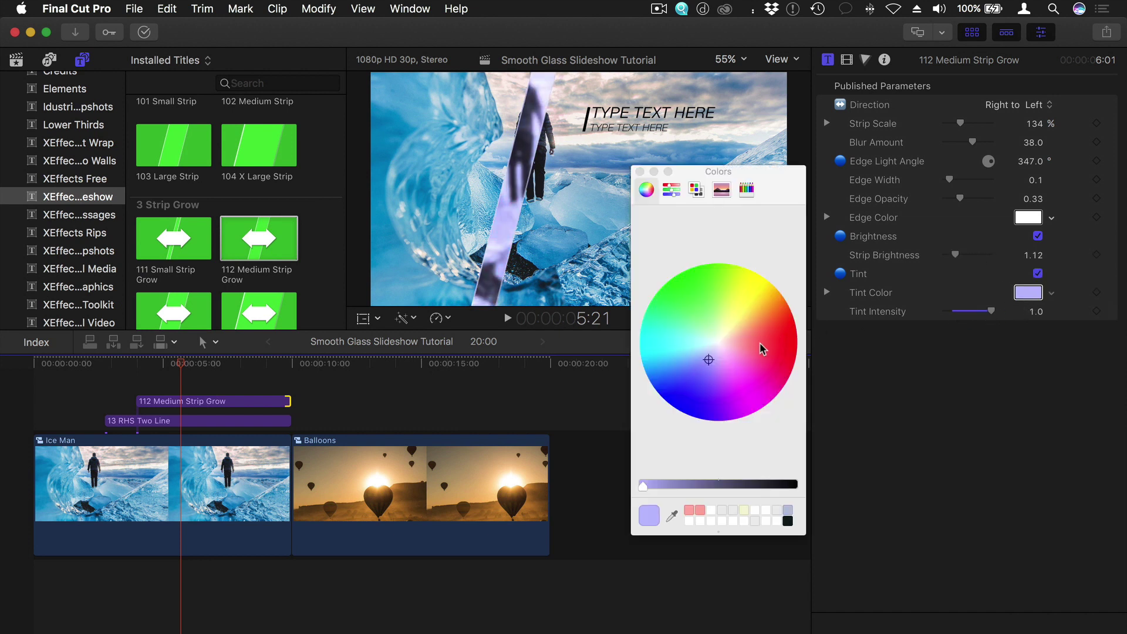
left_click_drag(759, 343, 814, 339)
left_click(1109, 88)
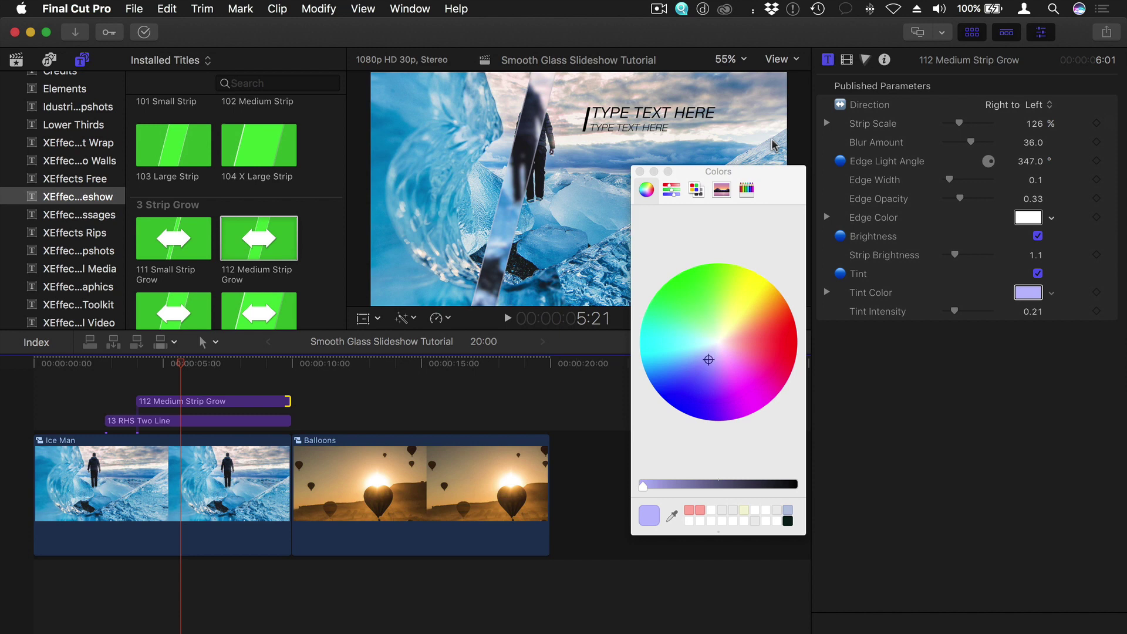
left_click(640, 171)
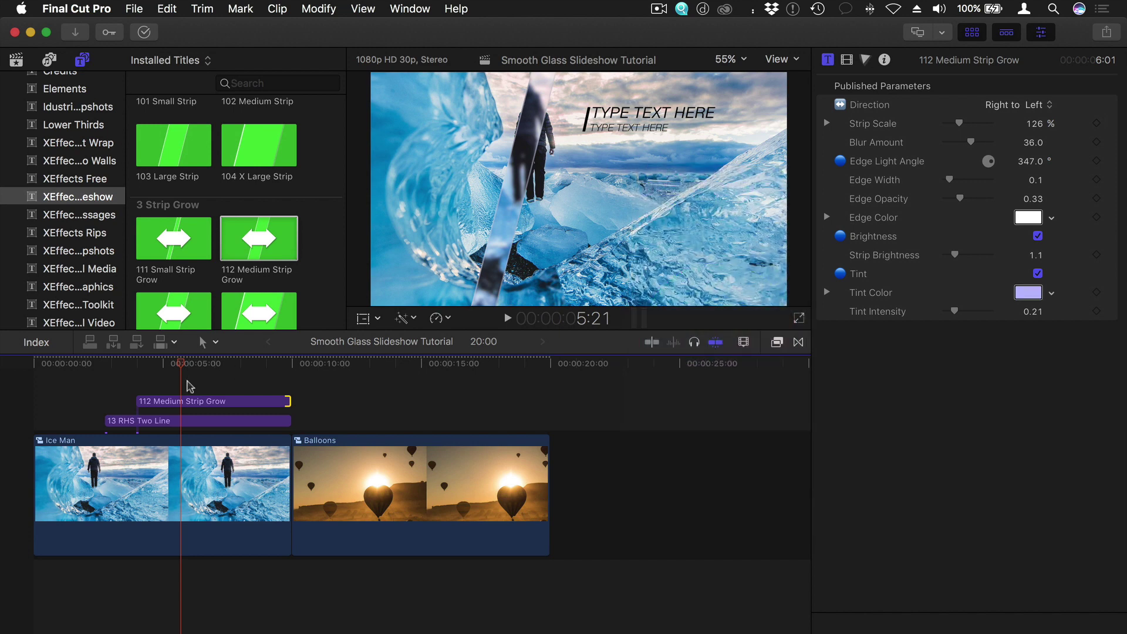
Combine the Ice Man clip, its text title and the glass strip into a compound clip named "Ice man 2" in the Edits event.
left_click_drag(254, 614, 179, 400)
key("alt+g")
type("Ice ma")
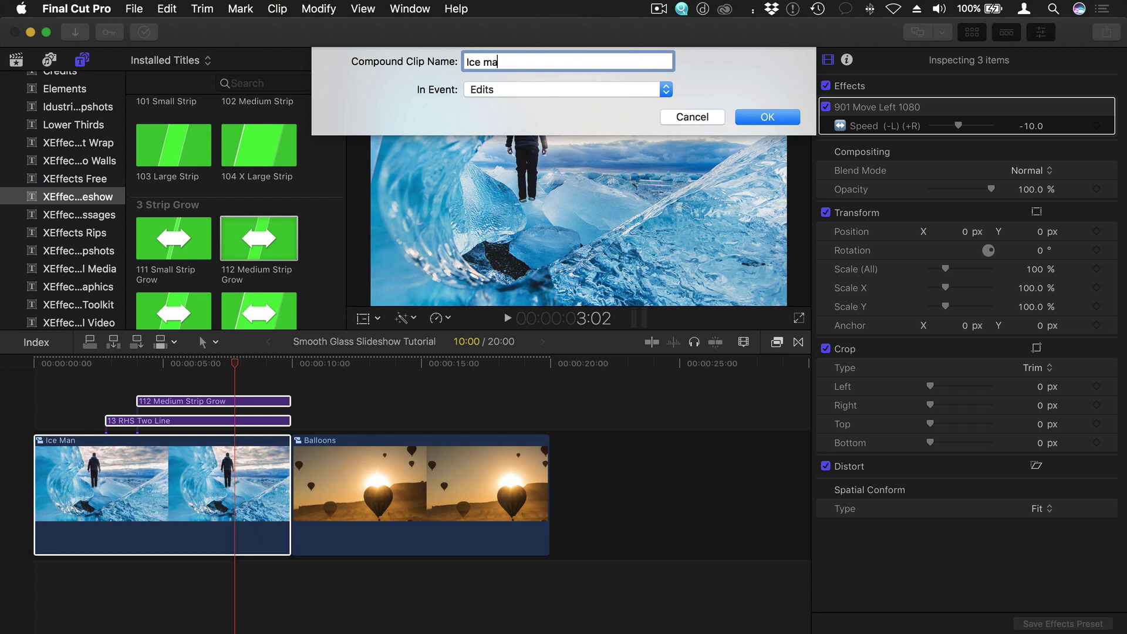
type("n 2")
key("Return")
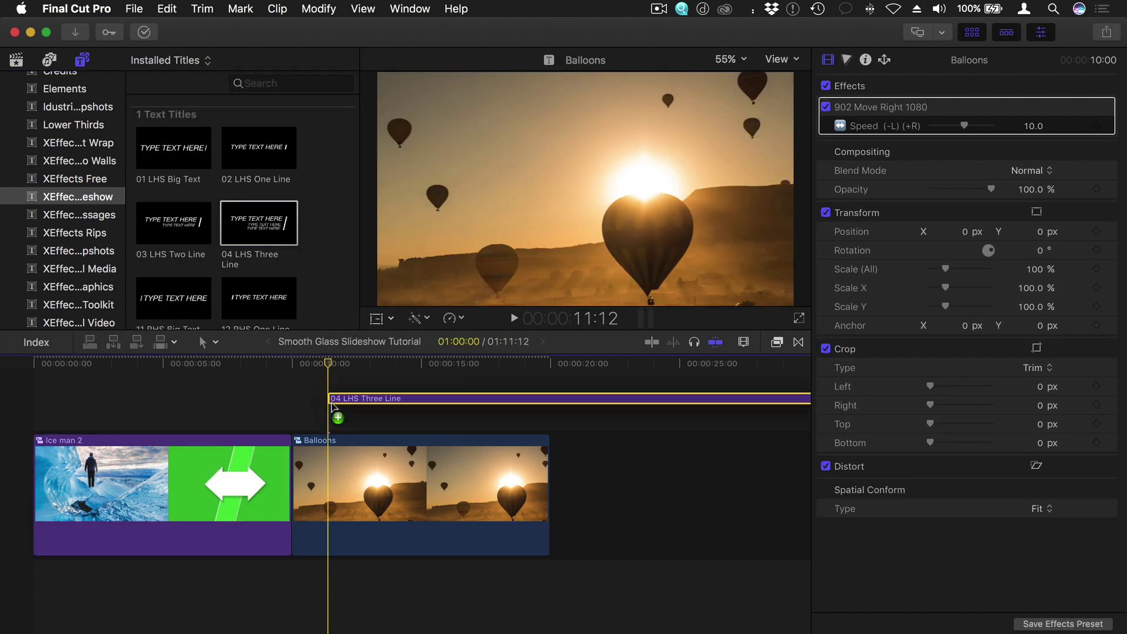
Add the 04 LHS Three Line title over Balloons from about 11 seconds to the clip's end, raise its text in the frame and play it.
key("q")
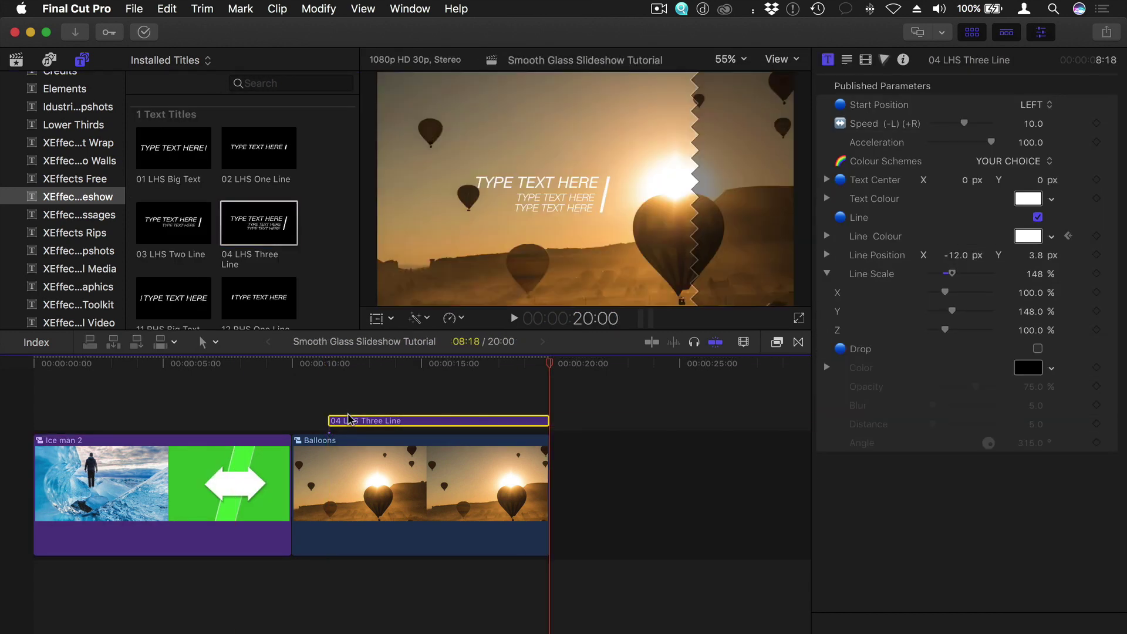
left_click_drag(589, 189, 598, 125)
left_click(326, 364)
key("space")
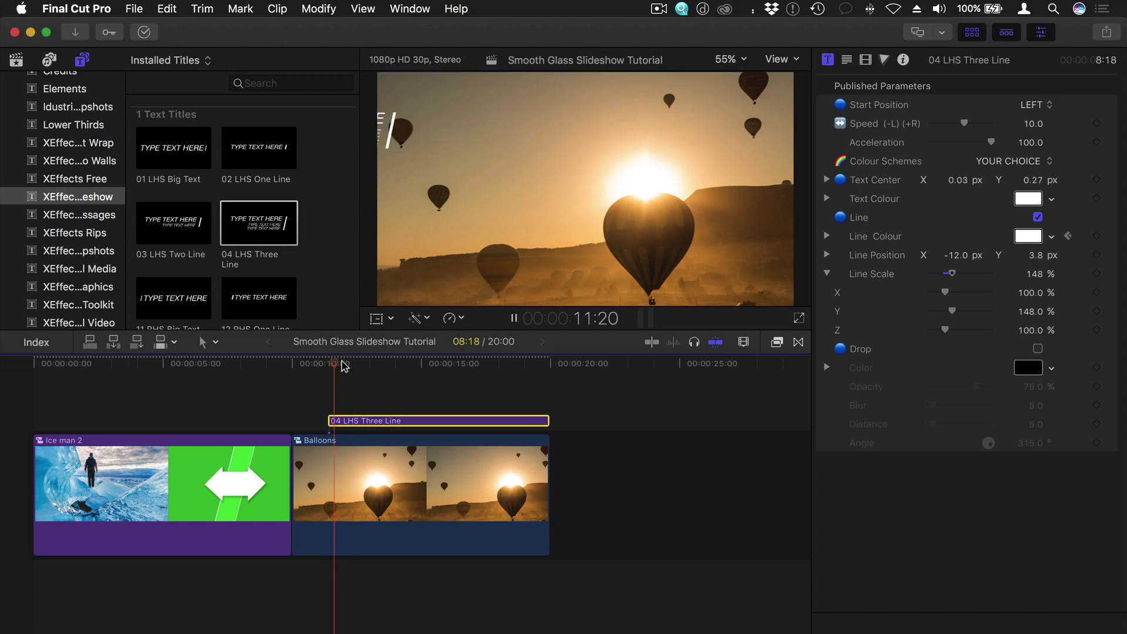
Add the 123 Large Strip Shrink title above the Balloons title and combine both with the Balloons clip into a compound clip named "Balloons 2".
scroll(246, 211, "down", 10)
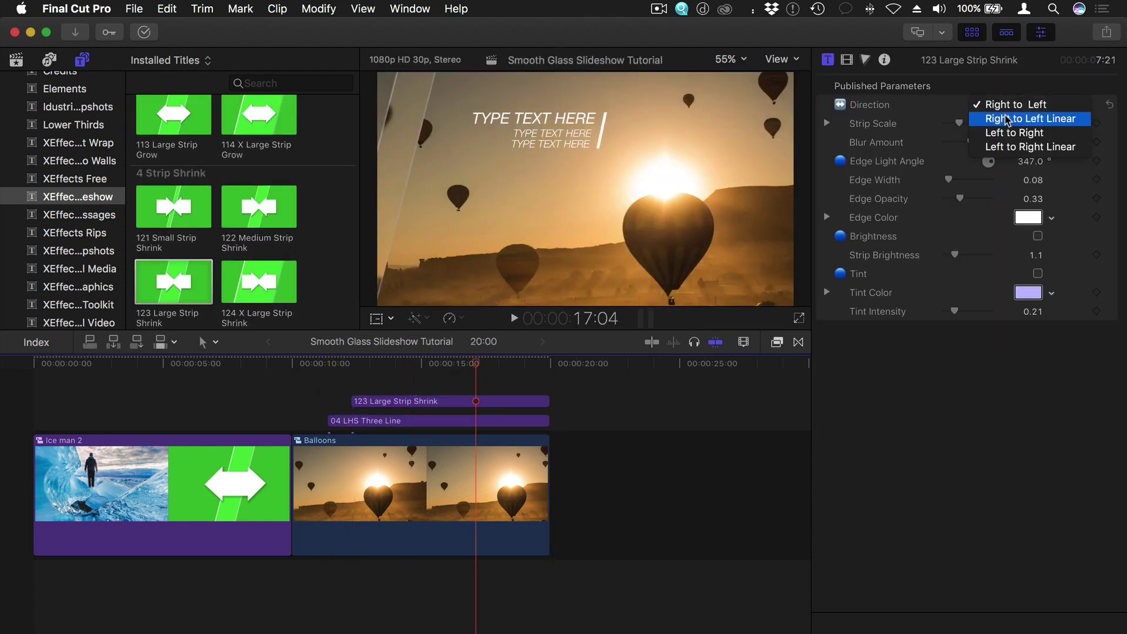
left_click(450, 364)
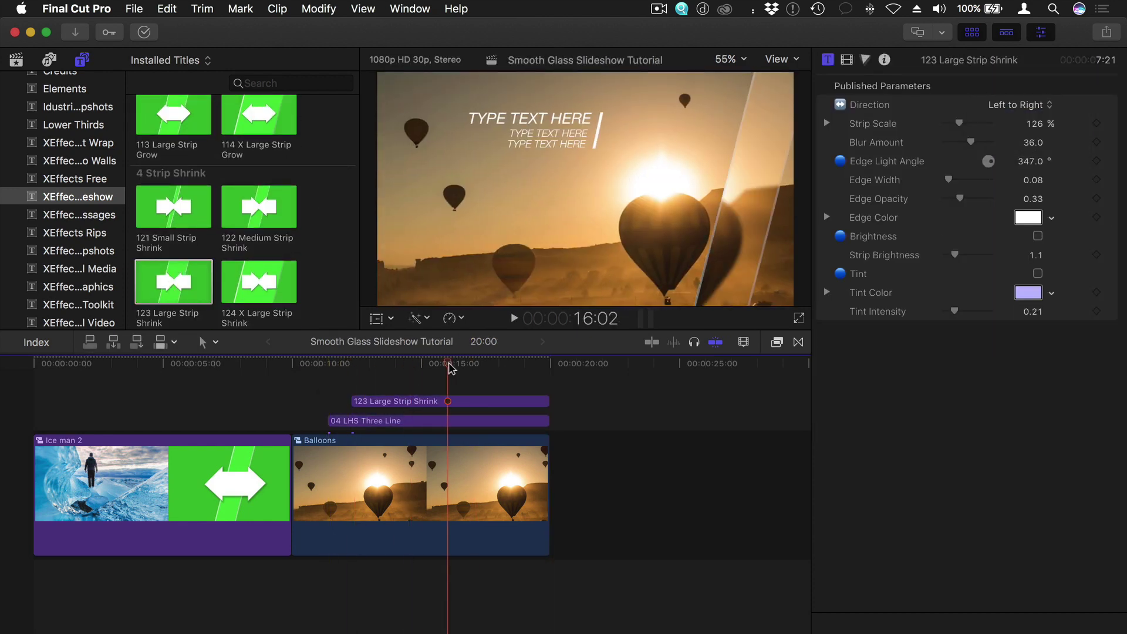
left_click_drag(388, 378, 423, 470)
key("alt+g")
type("Balloons 2")
key("Return")
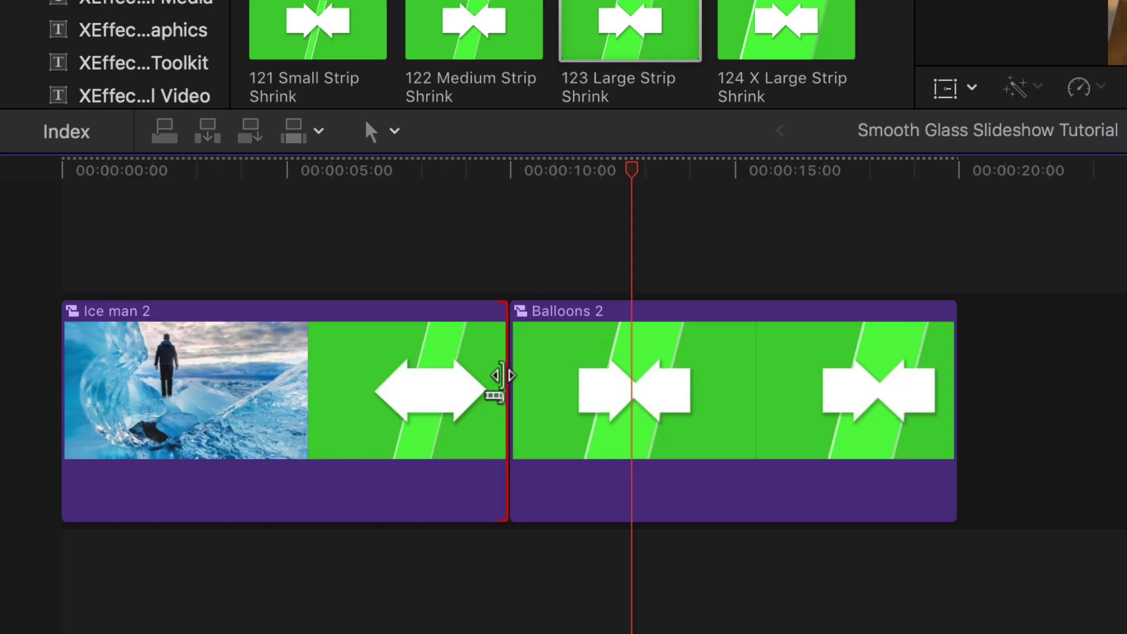
Trim about 2.5 seconds each from the end of Ice man 2 and the start of Balloons 2 to leave media for a transition.
left_click_drag(271, 476, 221, 478)
left_click_drag(406, 382, 499, 382)
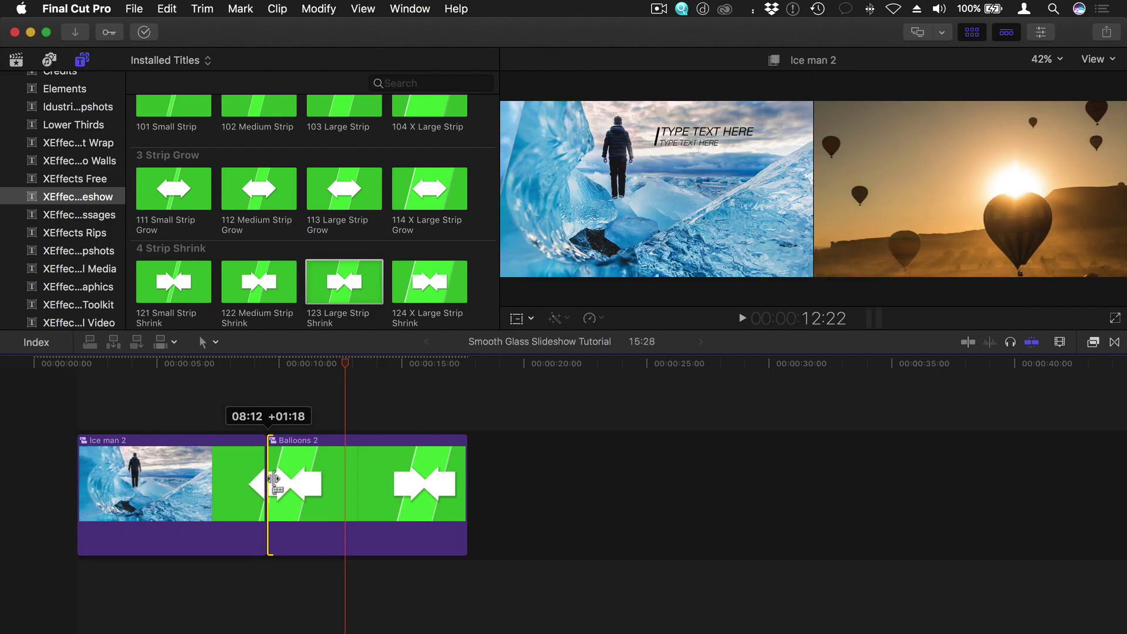
left_click_drag(273, 478, 284, 478)
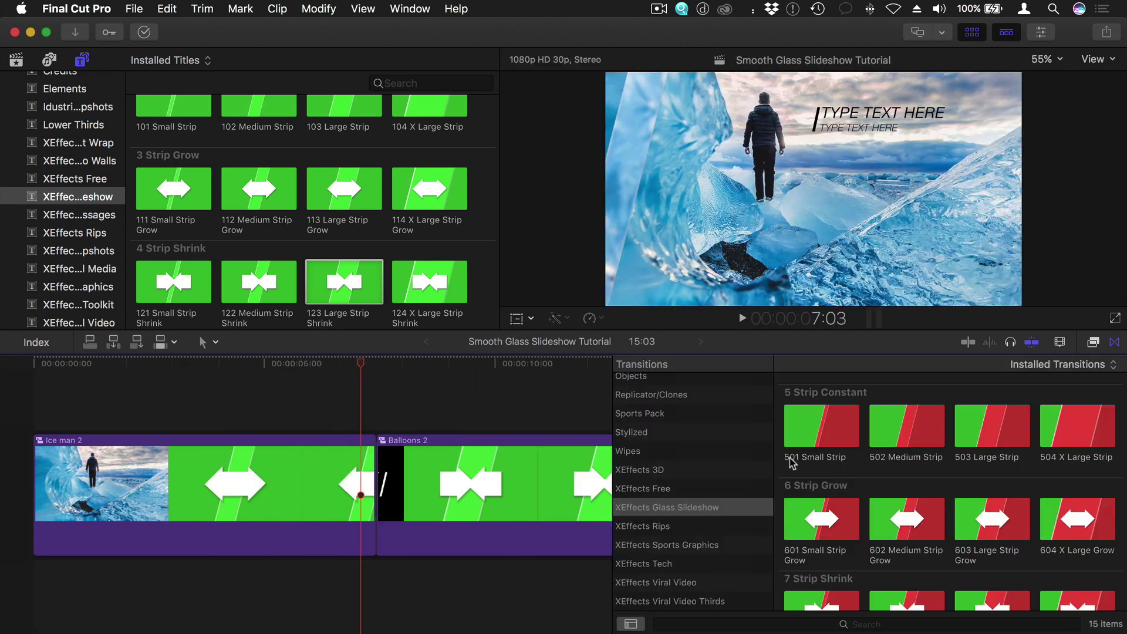
Apply the XEffects Glass Slideshow 801 Centre Open transition between Ice man 2 and Balloons 2, keeping its Size & Acceleration at Medium.
scroll(793, 469, "down", 3)
left_click_drag(819, 560, 382, 504)
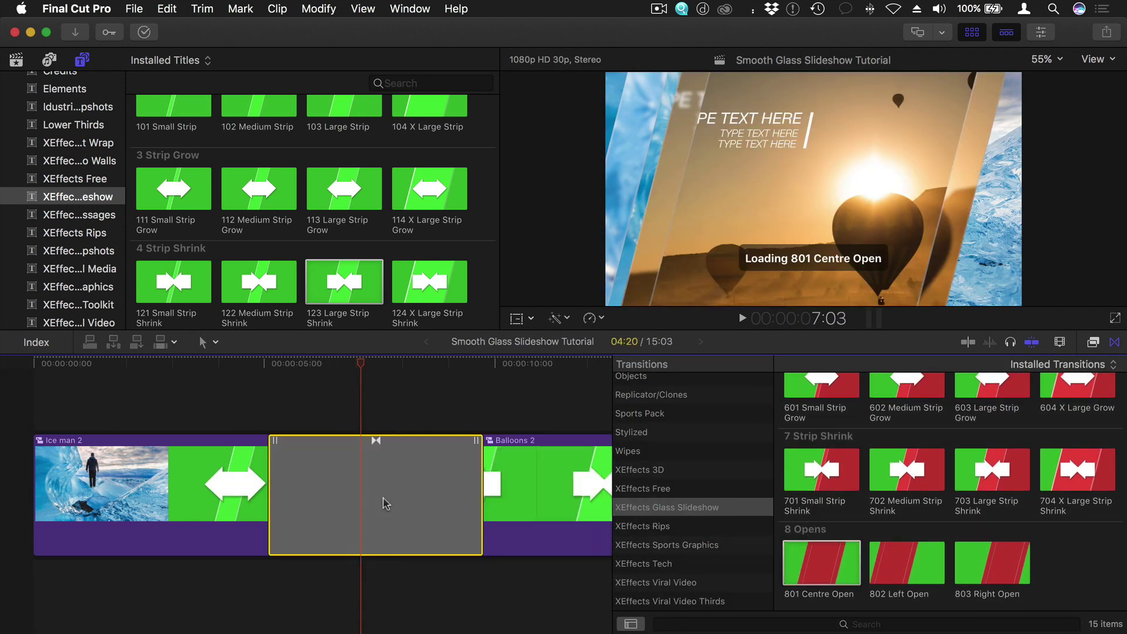
left_click(1115, 343)
key("super+4")
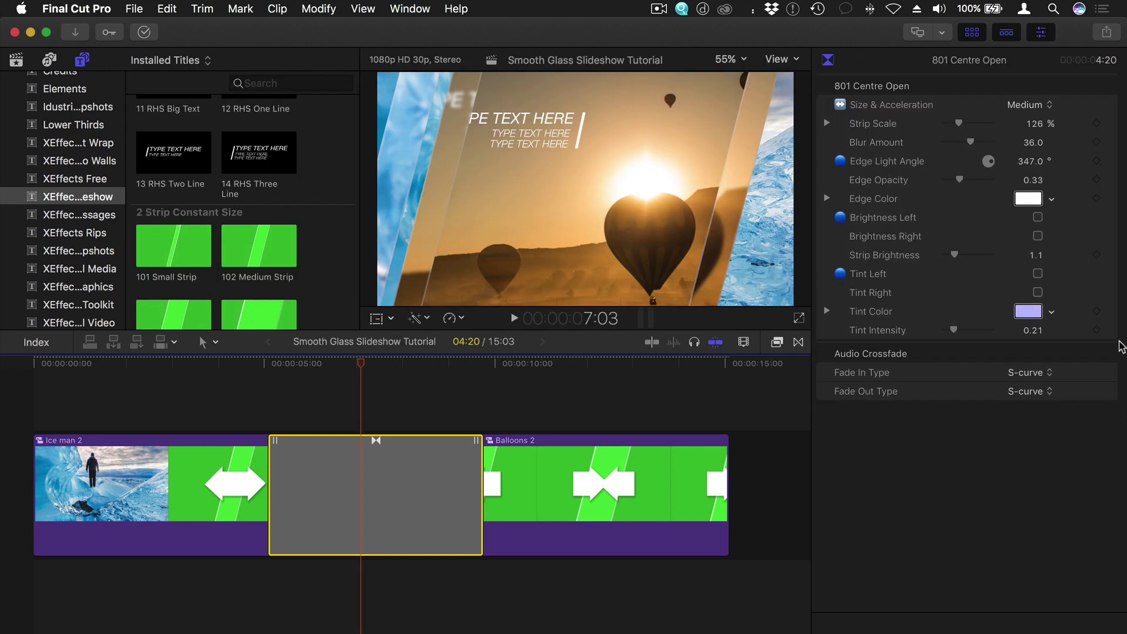
left_click(1030, 105)
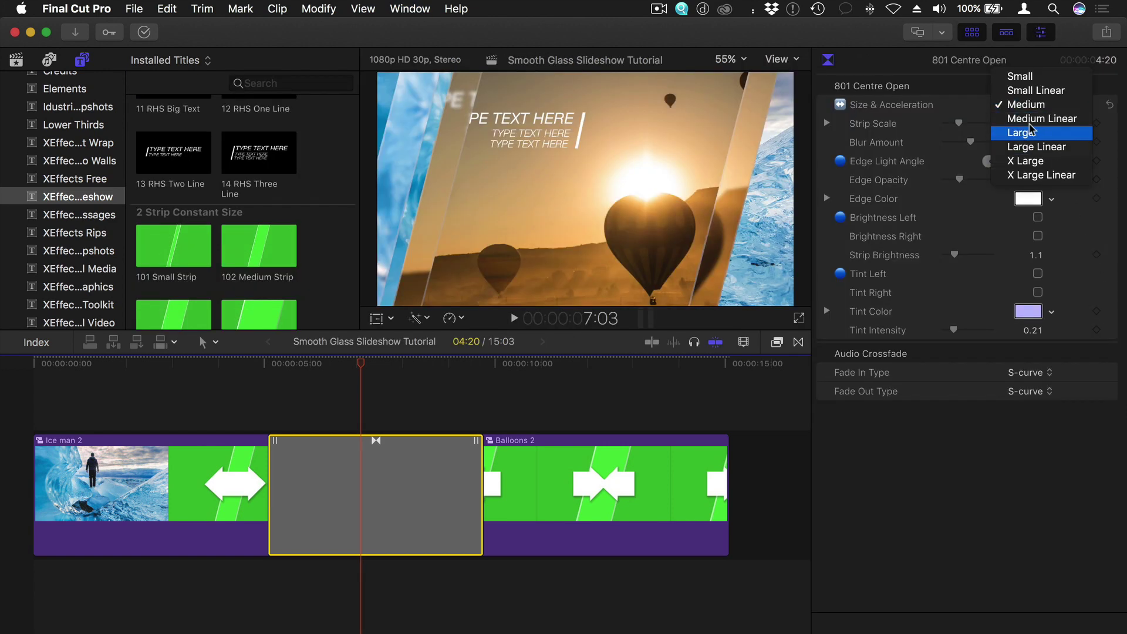
left_click(1031, 105)
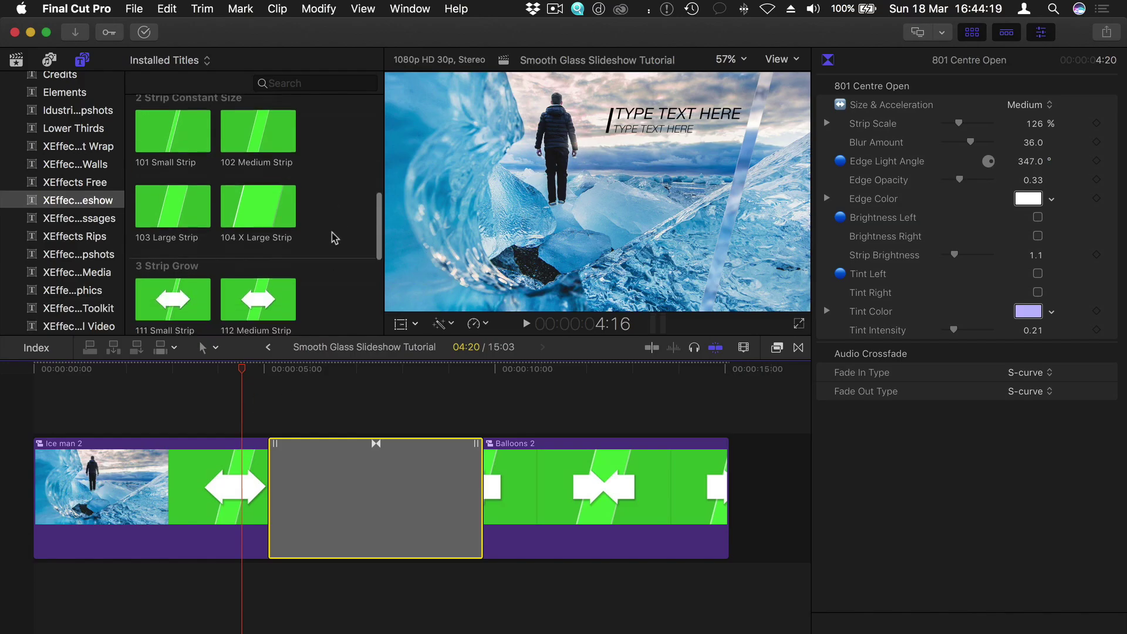
Add the 122 Medium Strip Shrink title over the transition, about 4 seconds in, with direction Left to Right, and play it back.
scroll(333, 237, "down", 10)
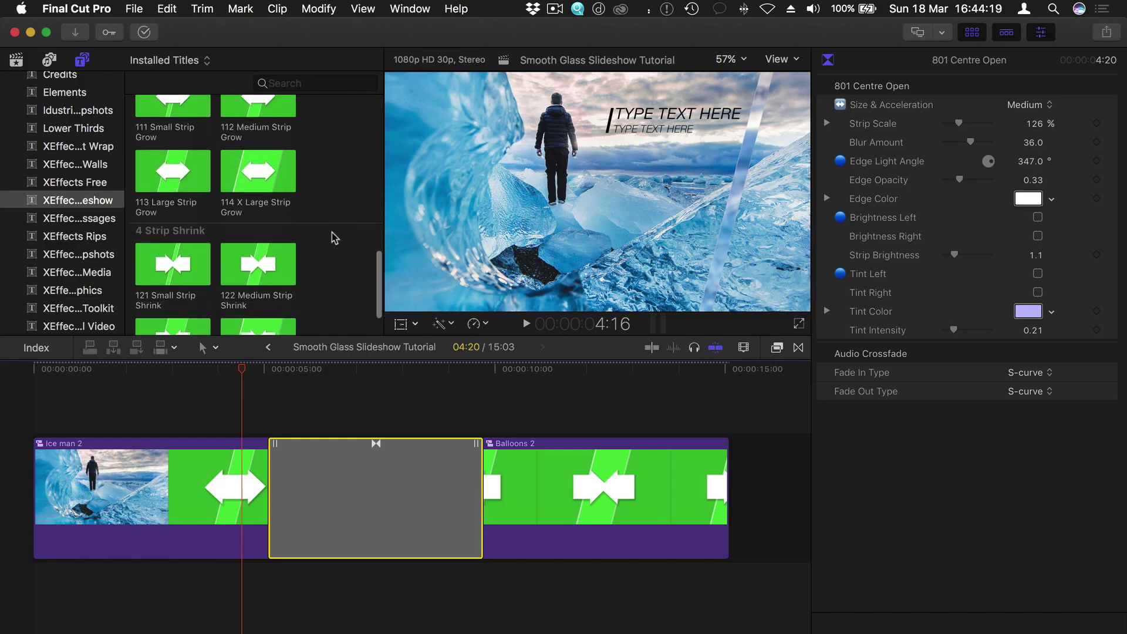
left_click_drag(258, 253, 234, 426)
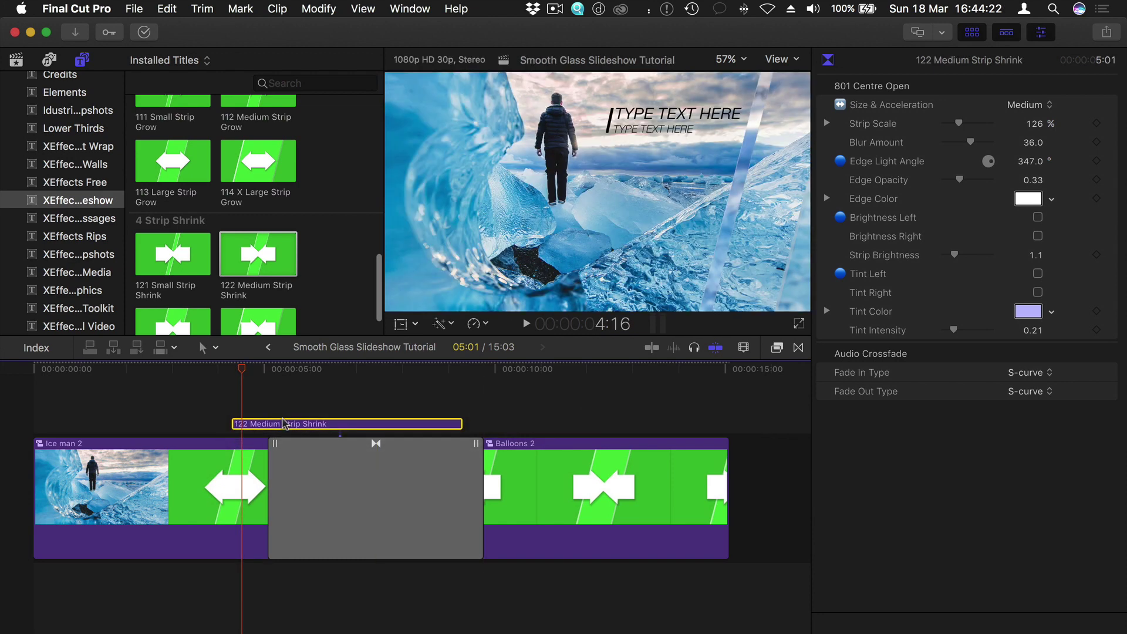
left_click(1037, 111)
left_click(235, 383)
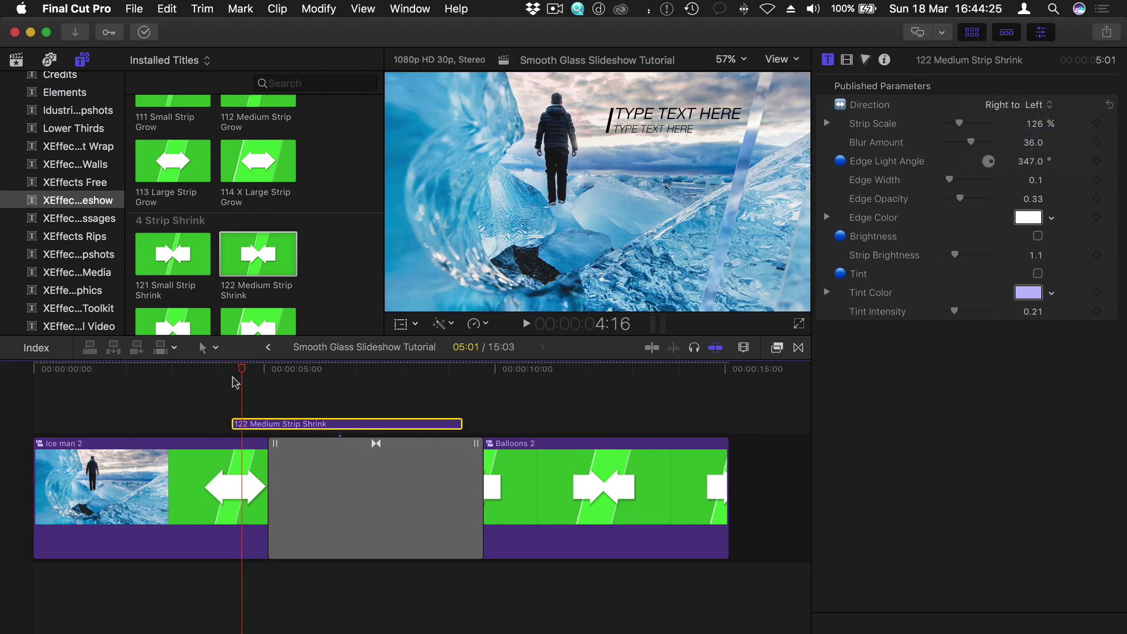
left_click(246, 371)
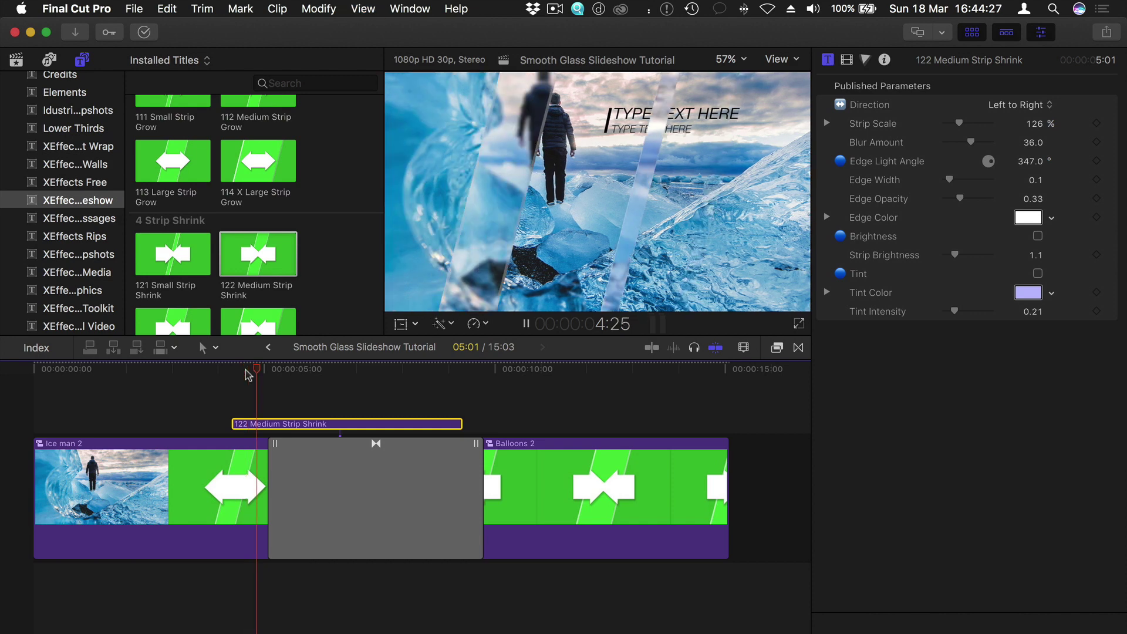